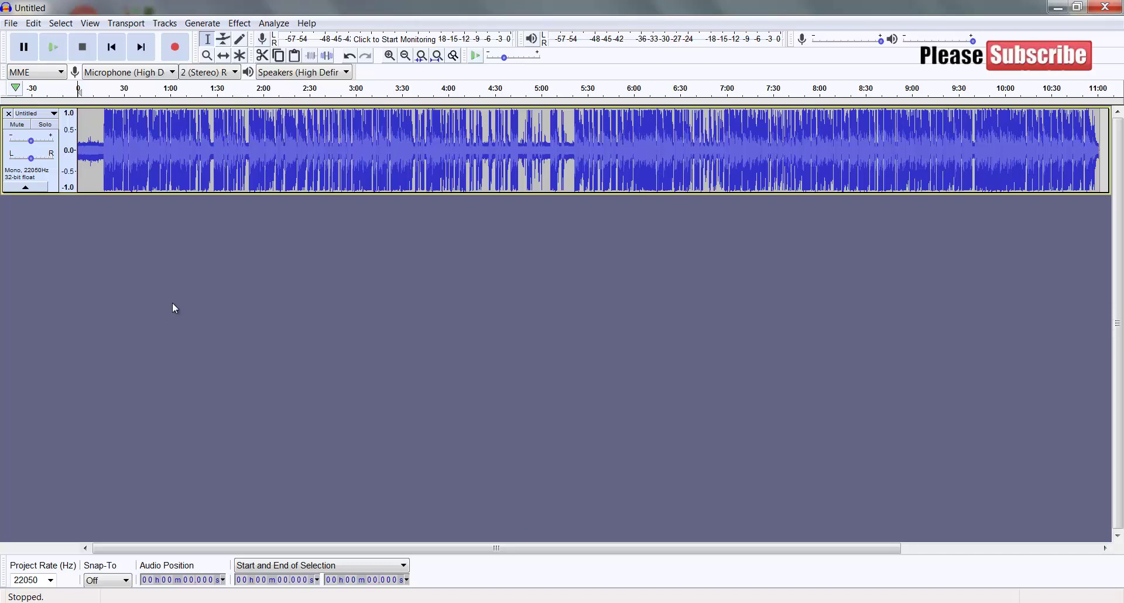
Examine the waveform at the start of the track, marking the quiet noise-only stretch before the speech begins.
scroll(175, 309, "up", 1, "ctrl")
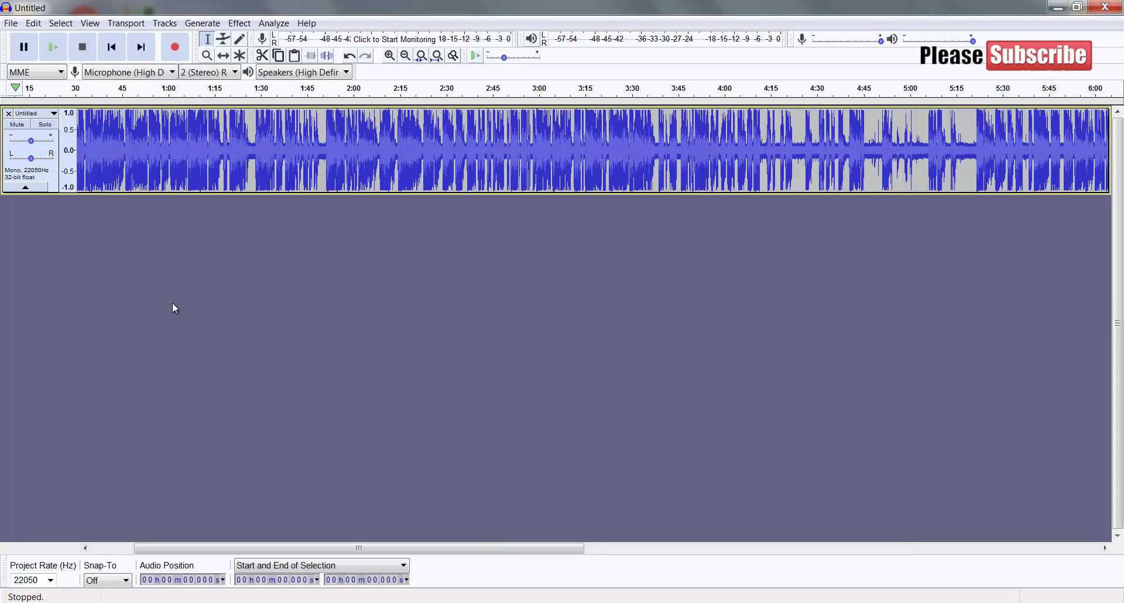
scroll(175, 309, "up", 1, "ctrl")
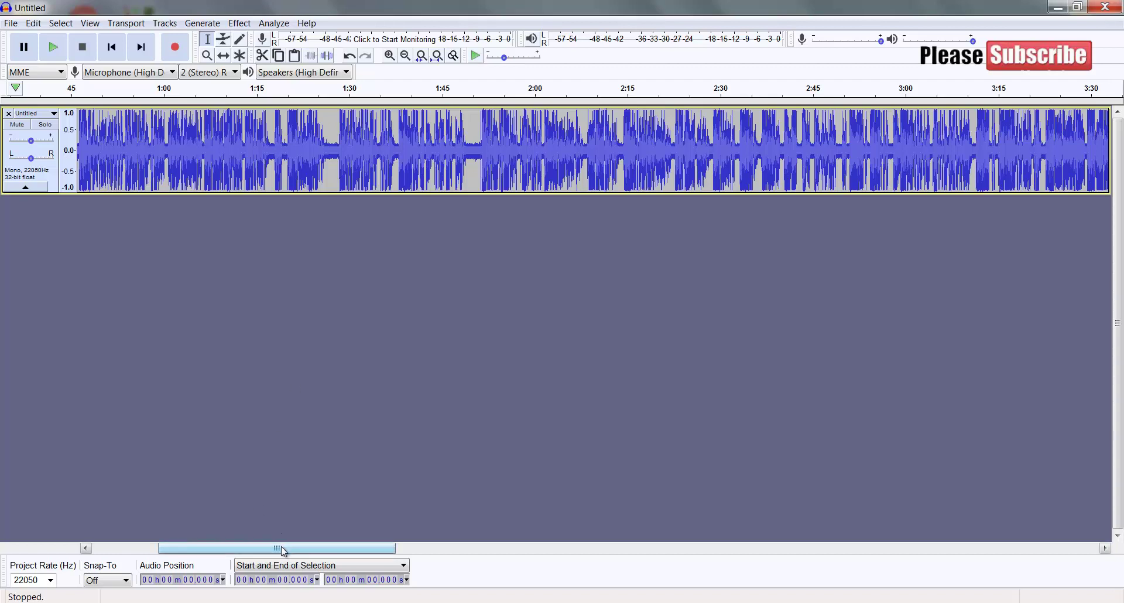
left_click_drag(281, 548, 119, 549)
scroll(197, 412, "up", 2, "ctrl")
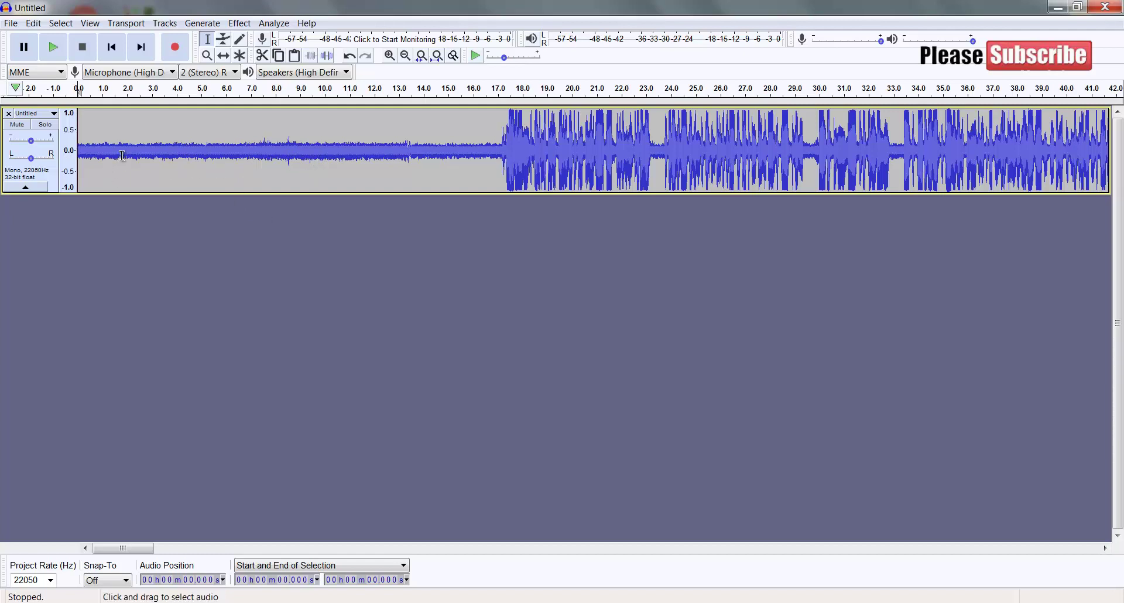
left_click_drag(123, 152, 251, 151)
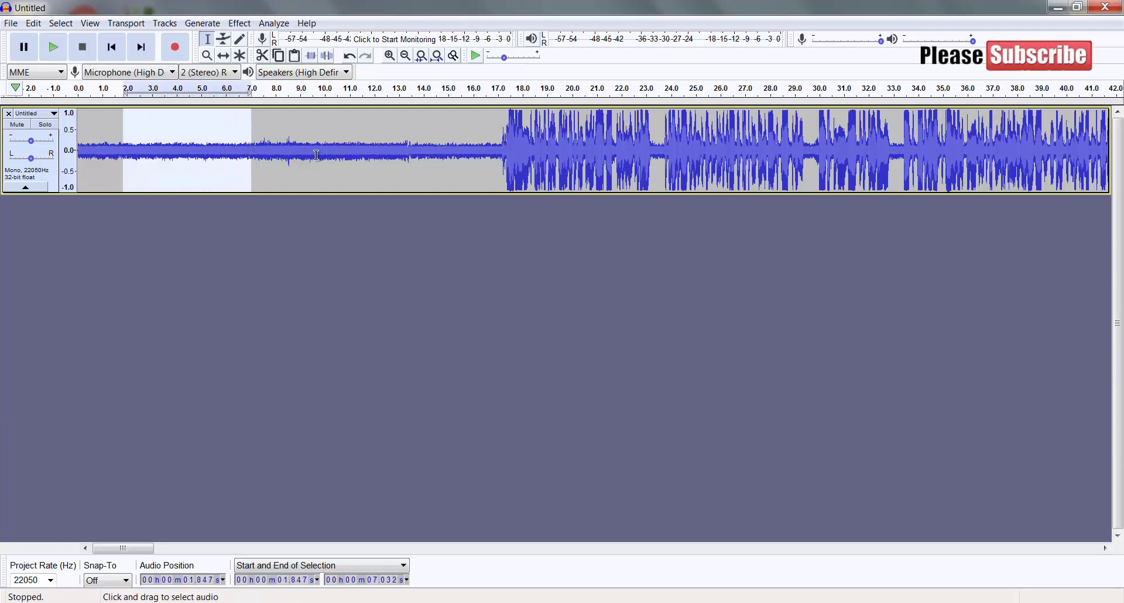
left_click(317, 175)
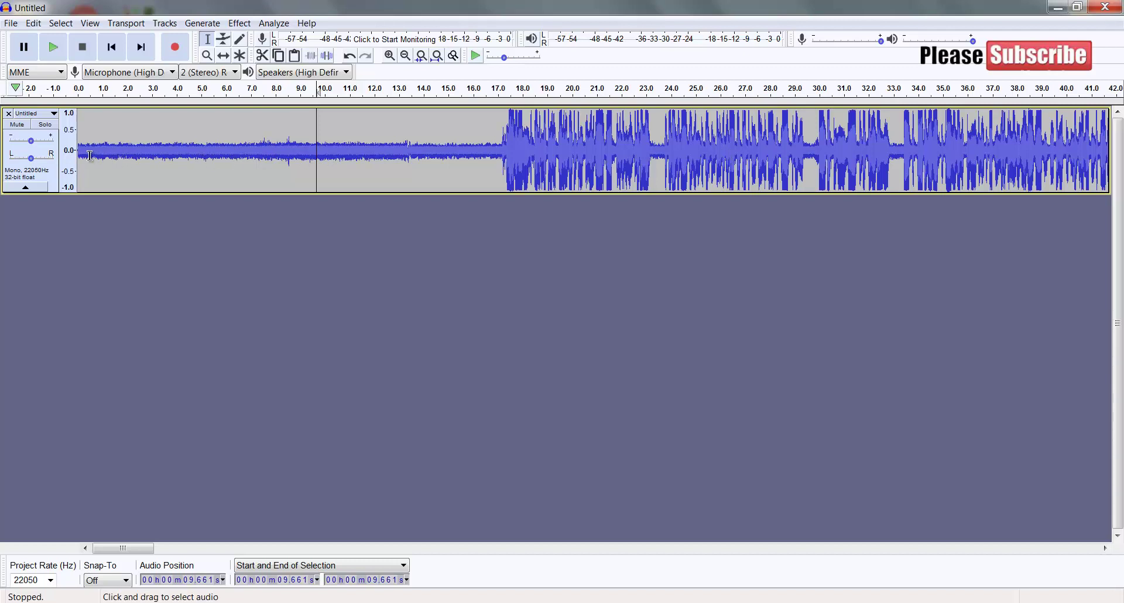
left_click_drag(75, 153, 296, 154)
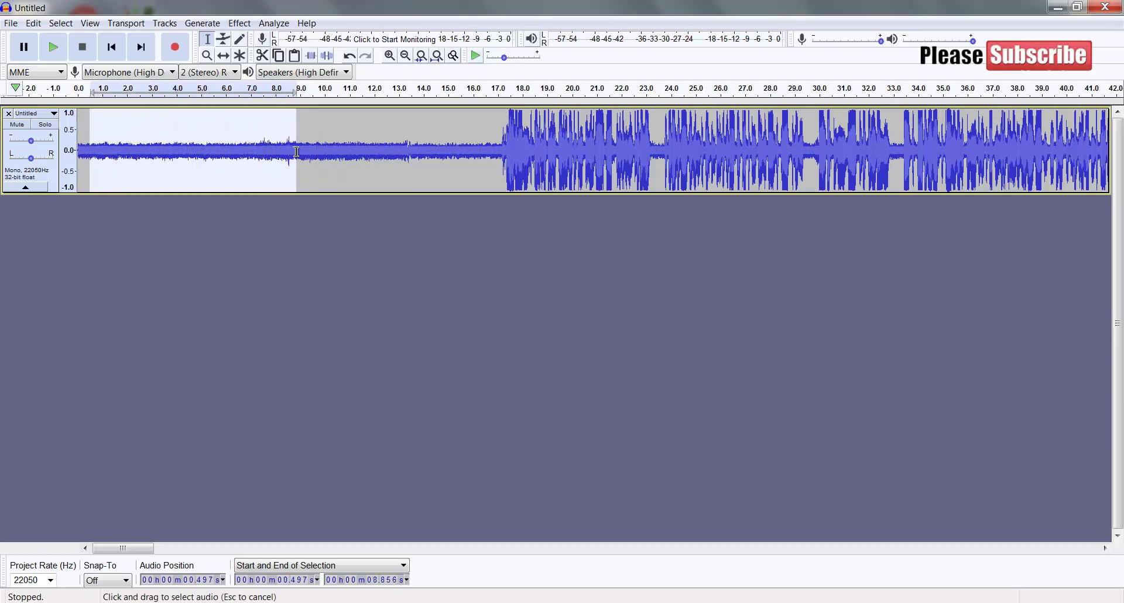
left_click(356, 154)
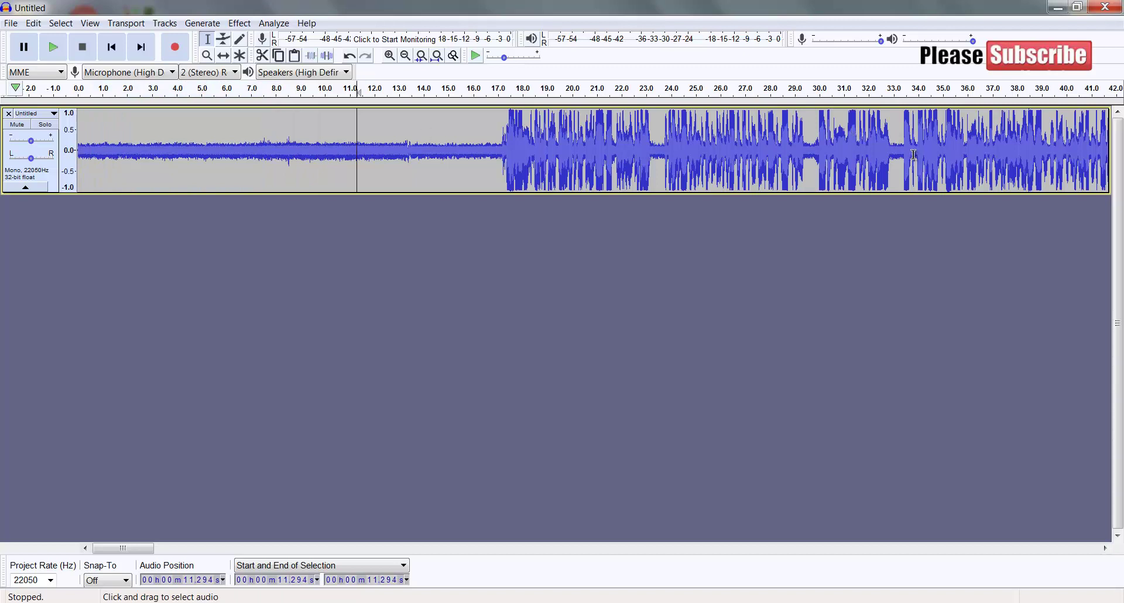
Compare the short pause near 33 seconds and the spoken parts with the longer noise-only stretch at the start of the track.
left_click_drag(906, 155, 894, 154)
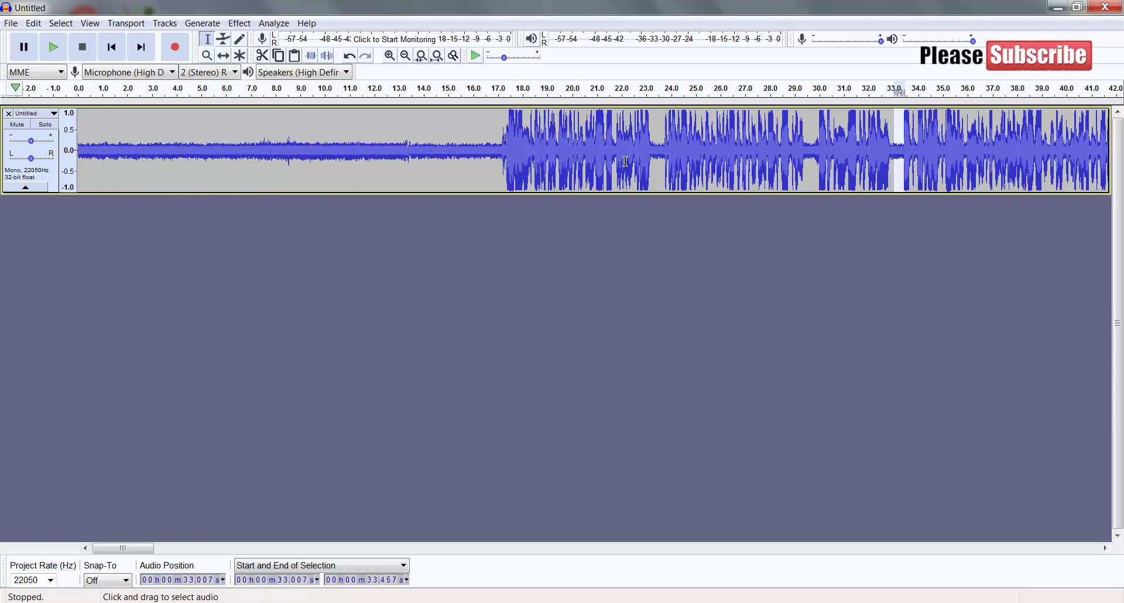
left_click_drag(526, 159, 638, 160)
left_click(687, 160)
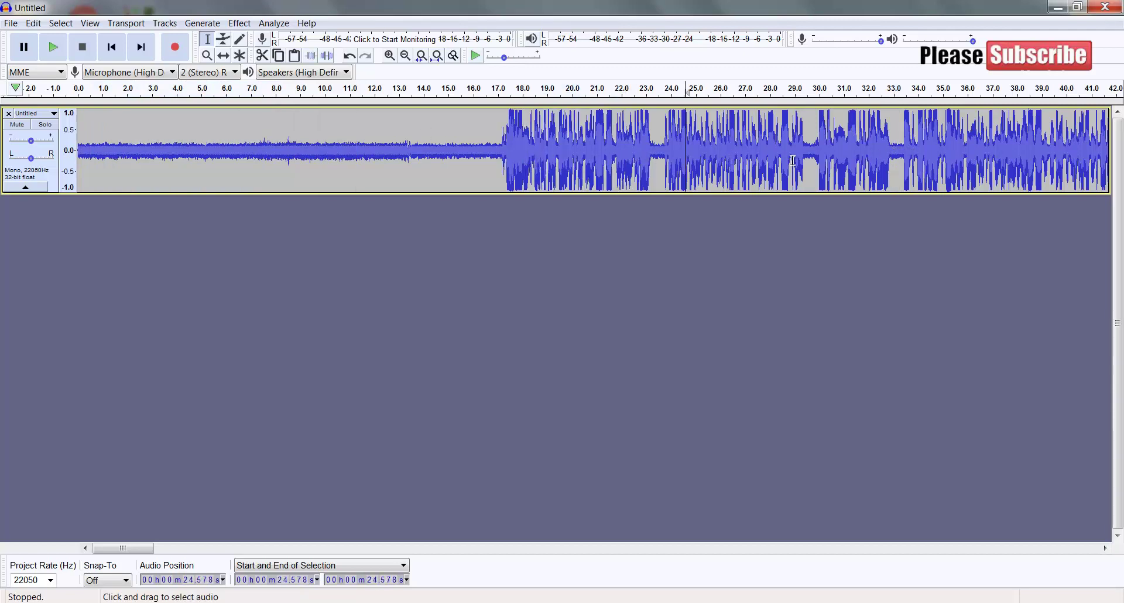
left_click_drag(899, 160, 905, 160)
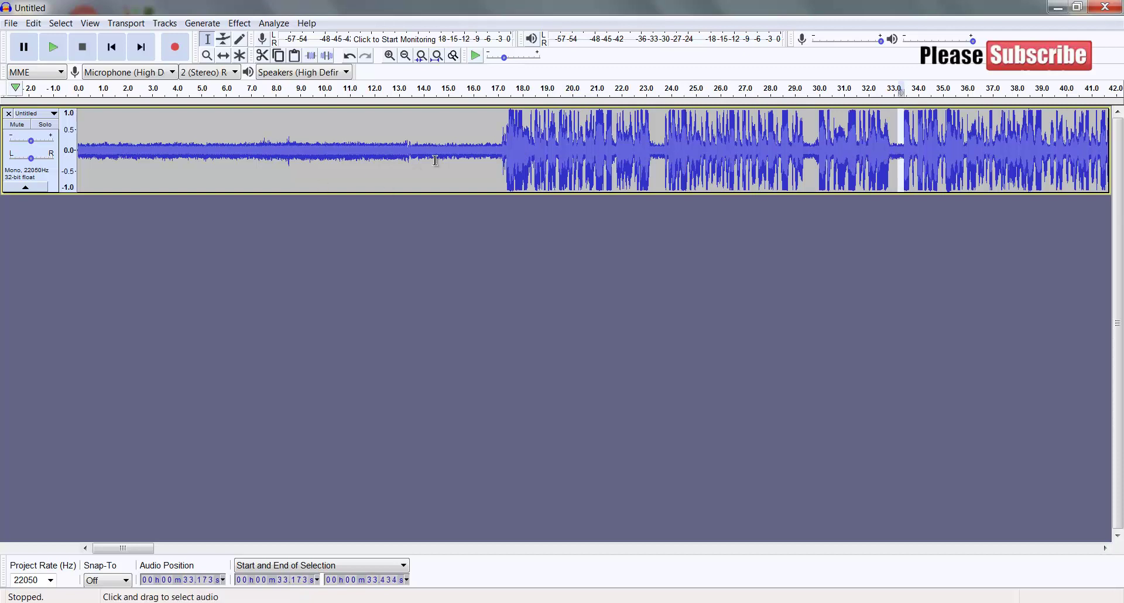
left_click_drag(418, 160, 134, 192)
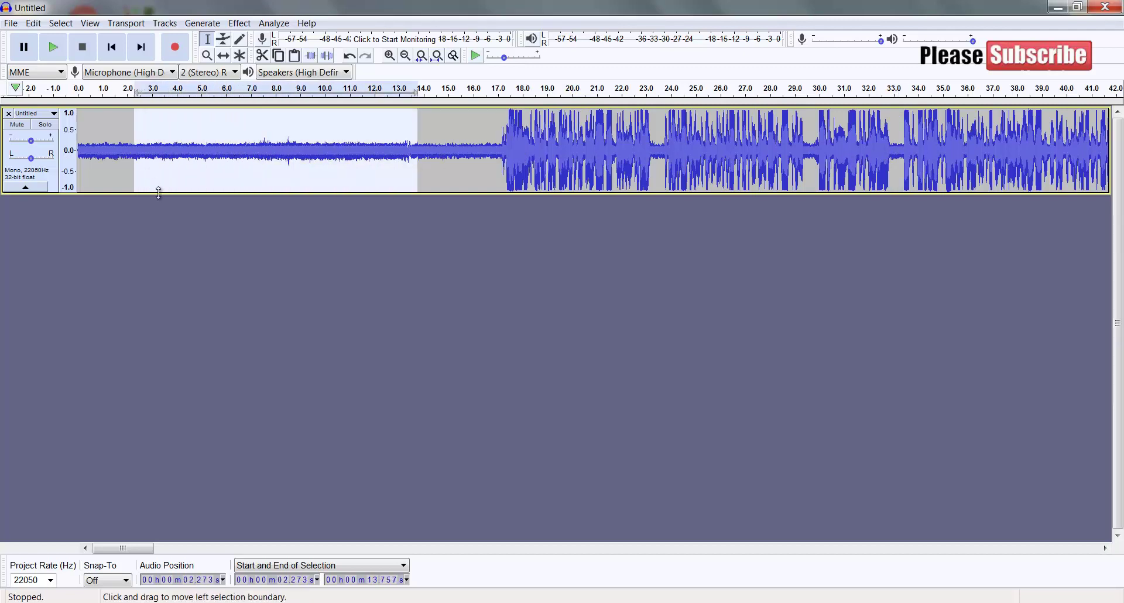
left_click(166, 233)
left_click(203, 166)
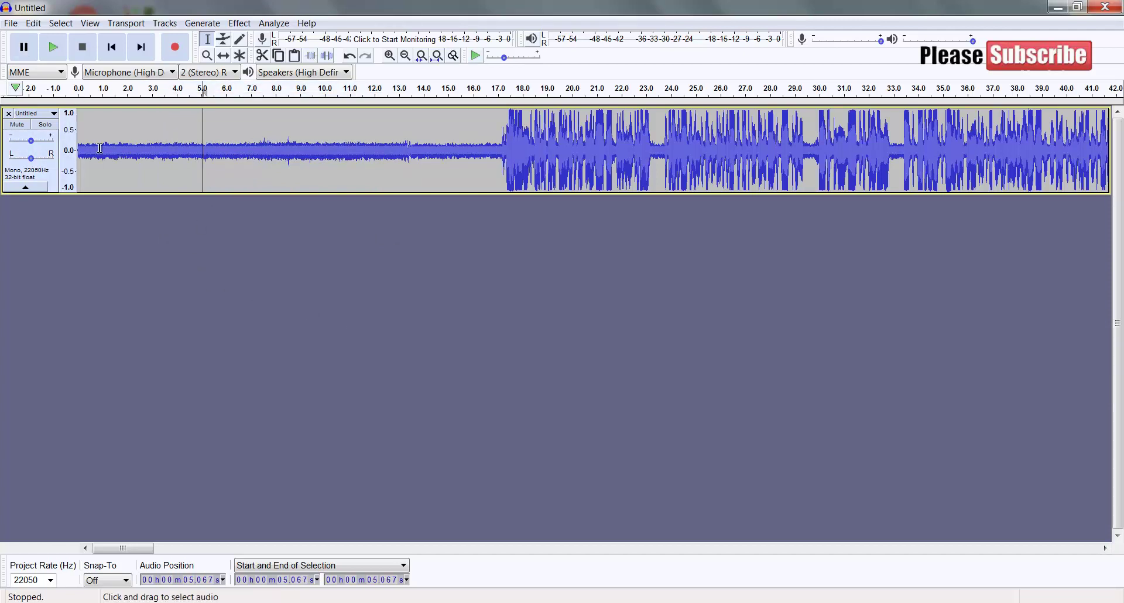
left_click_drag(107, 146, 169, 147)
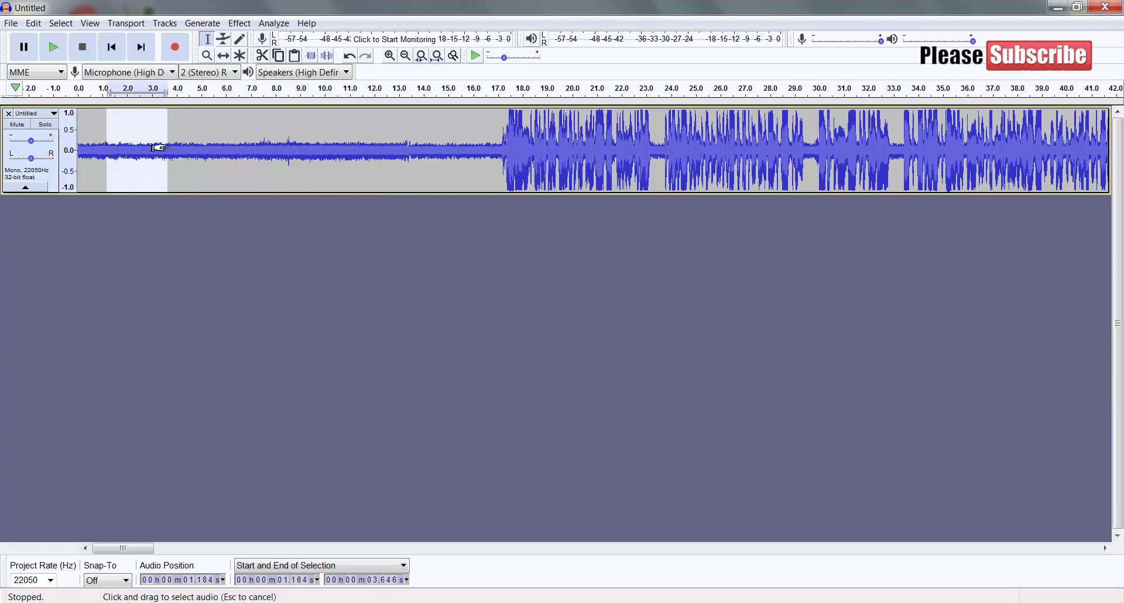
left_click(229, 170)
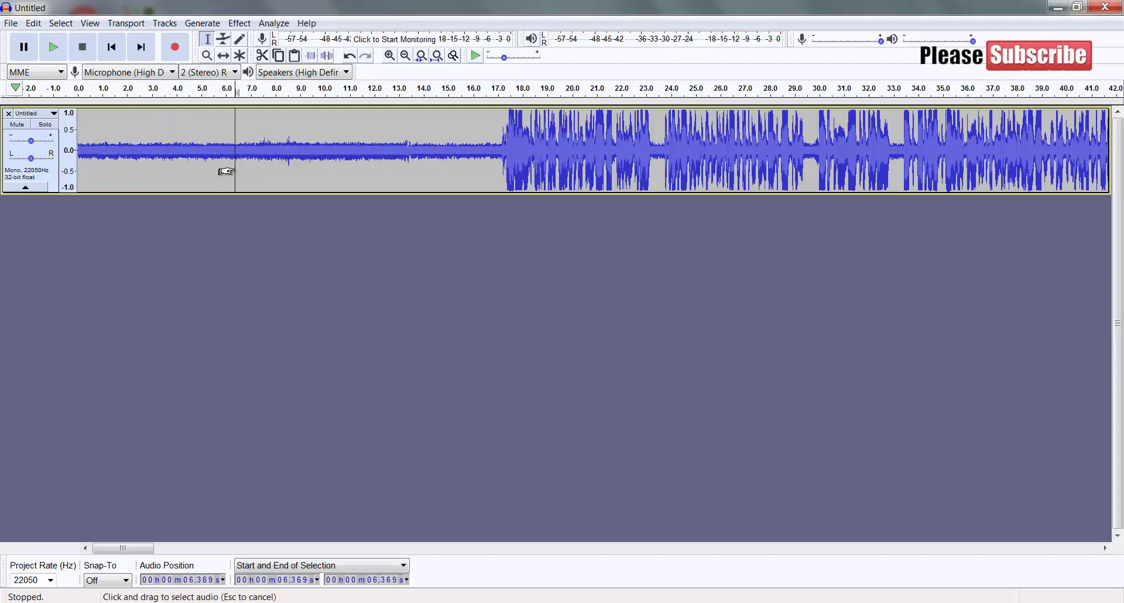
left_click(181, 145)
left_click_drag(183, 145, 186, 146)
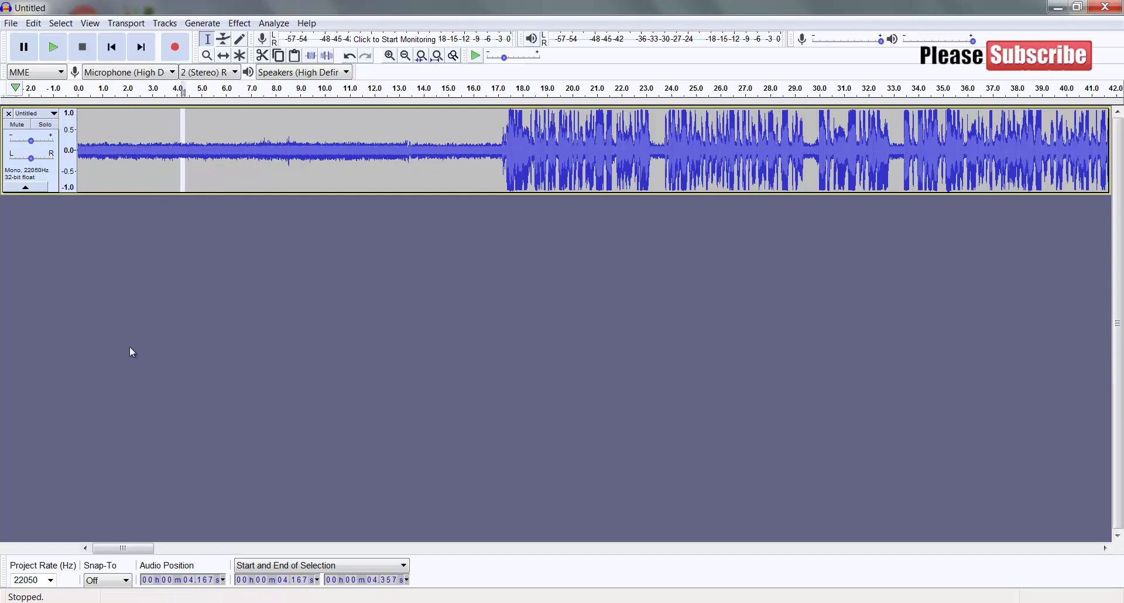
Capture a noise profile for Noise Reduction from the noise-only section between about 2.2 and 5.75 seconds.
left_click_drag(79, 147, 145, 148)
left_click(232, 146)
left_click(219, 150, "shift")
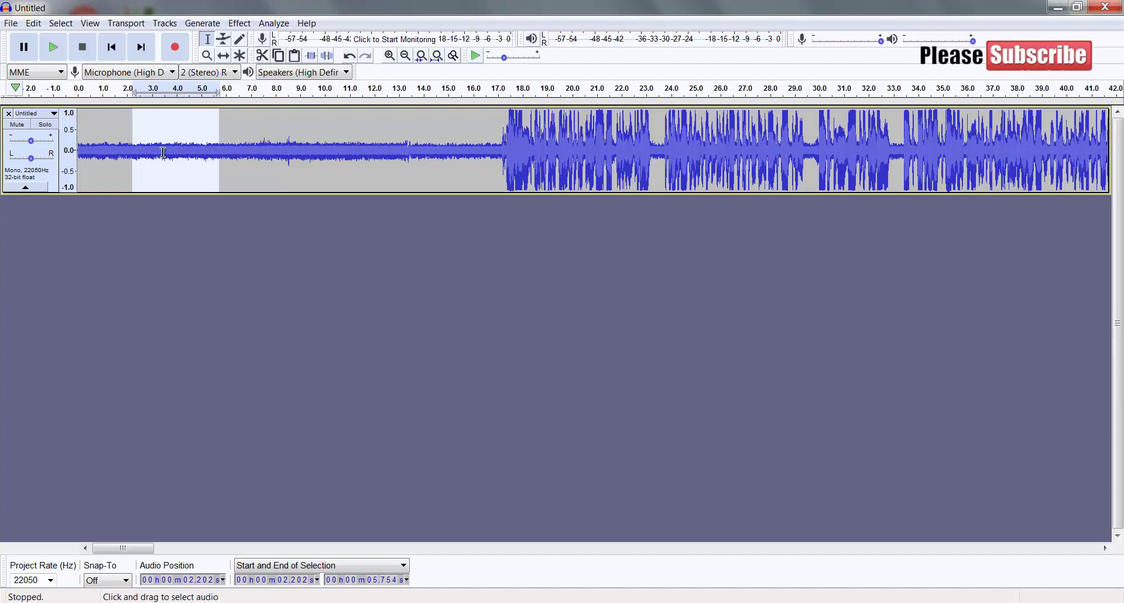
left_click(244, 24)
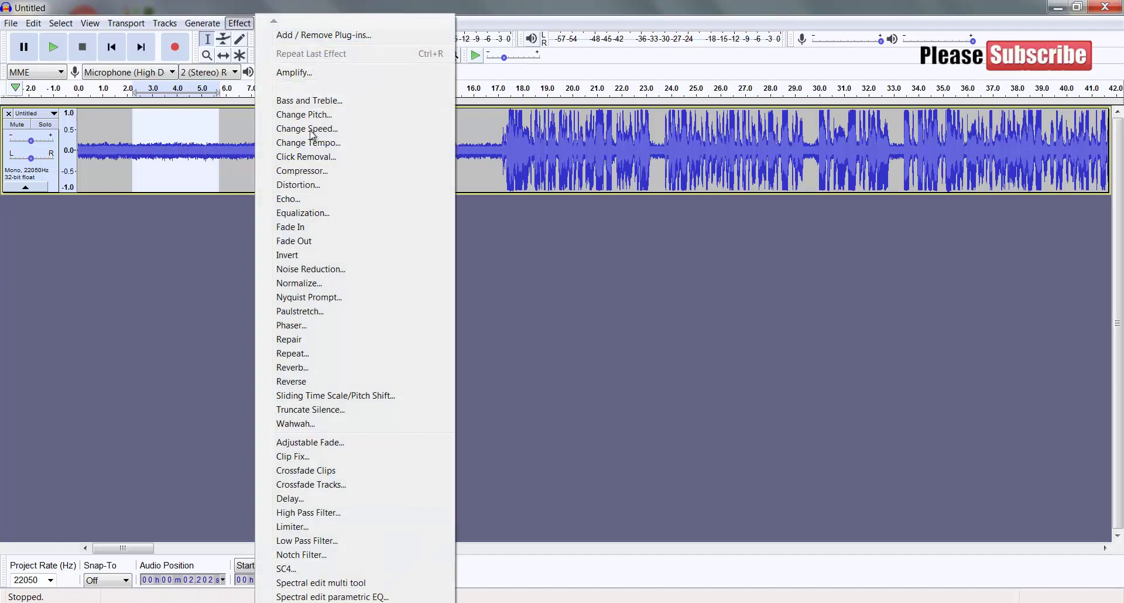
left_click(332, 270)
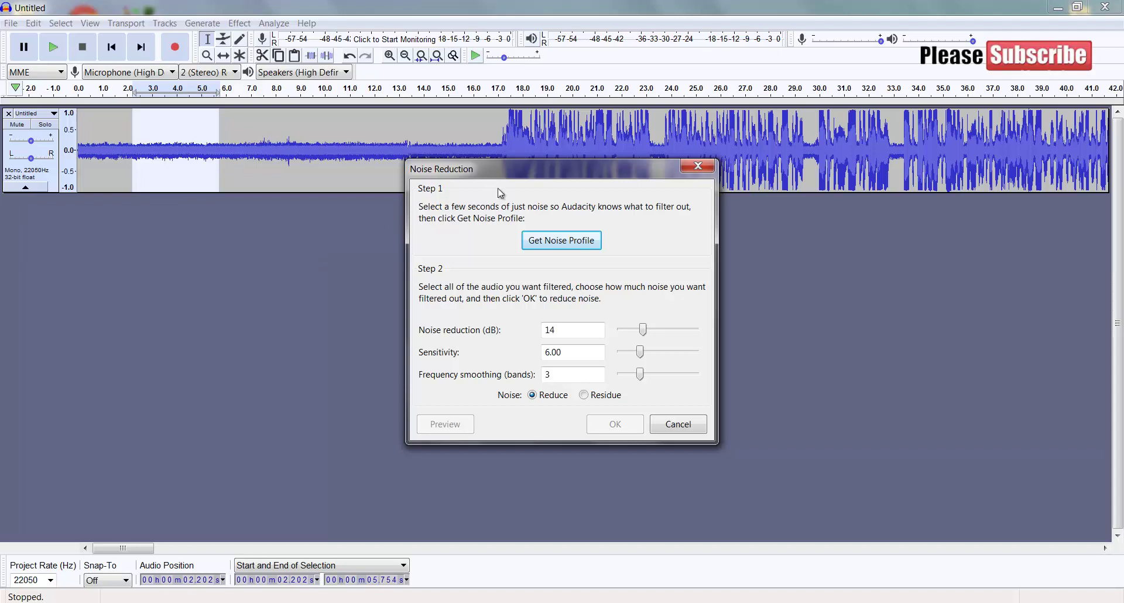
left_click_drag(554, 171, 523, 149)
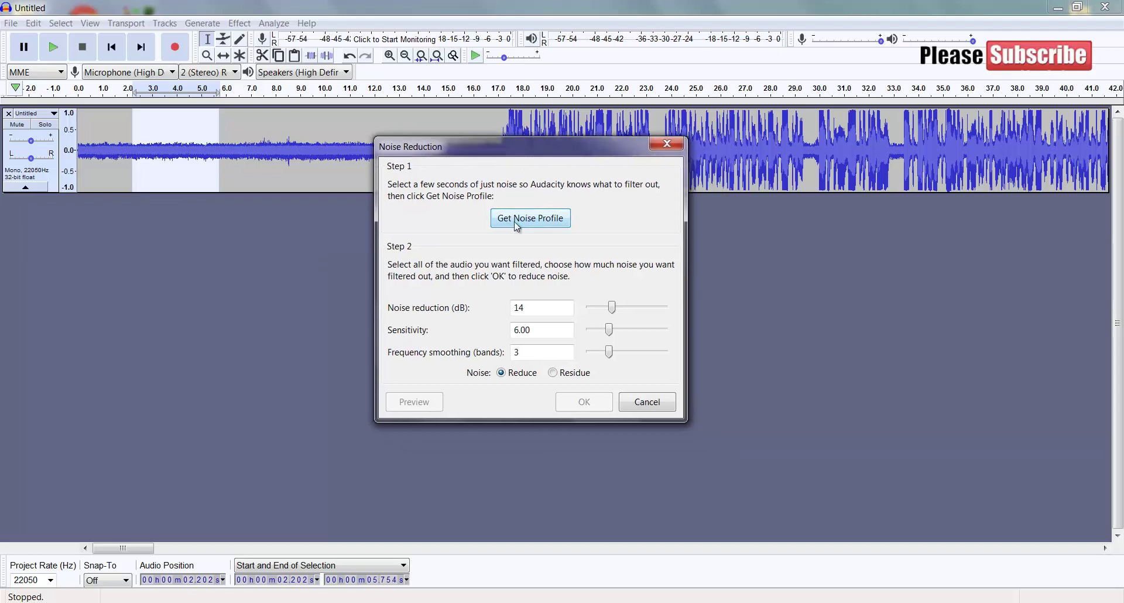
left_click(552, 224)
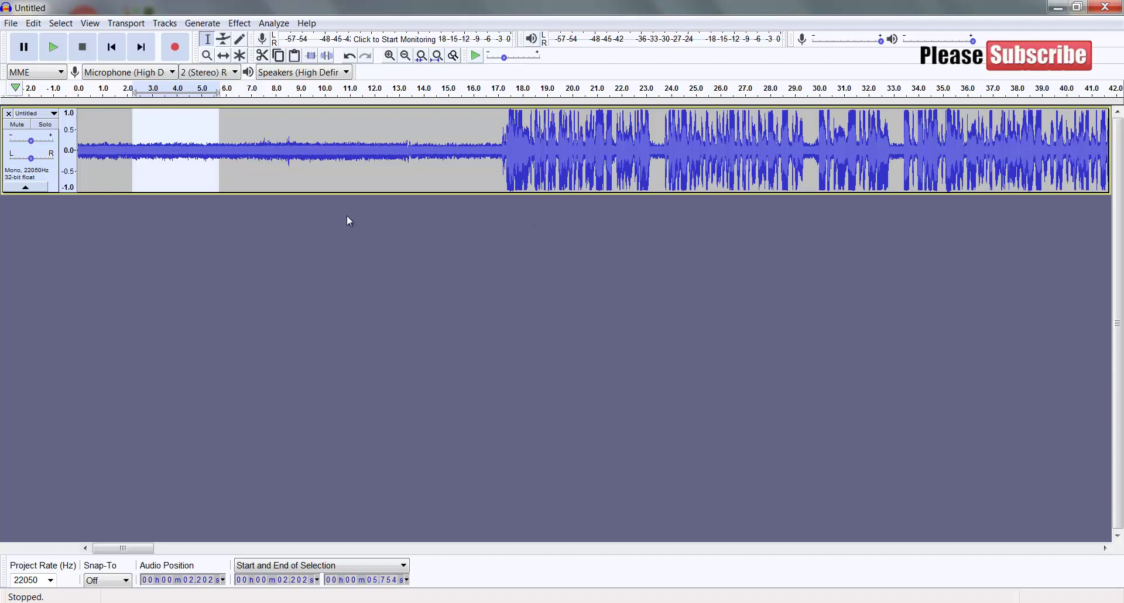
Apply Noise Reduction to the whole track with 14 dB reduction, sensitivity 6.00 and 3 frequency smoothing bands, then clear the selection.
double_click(175, 179)
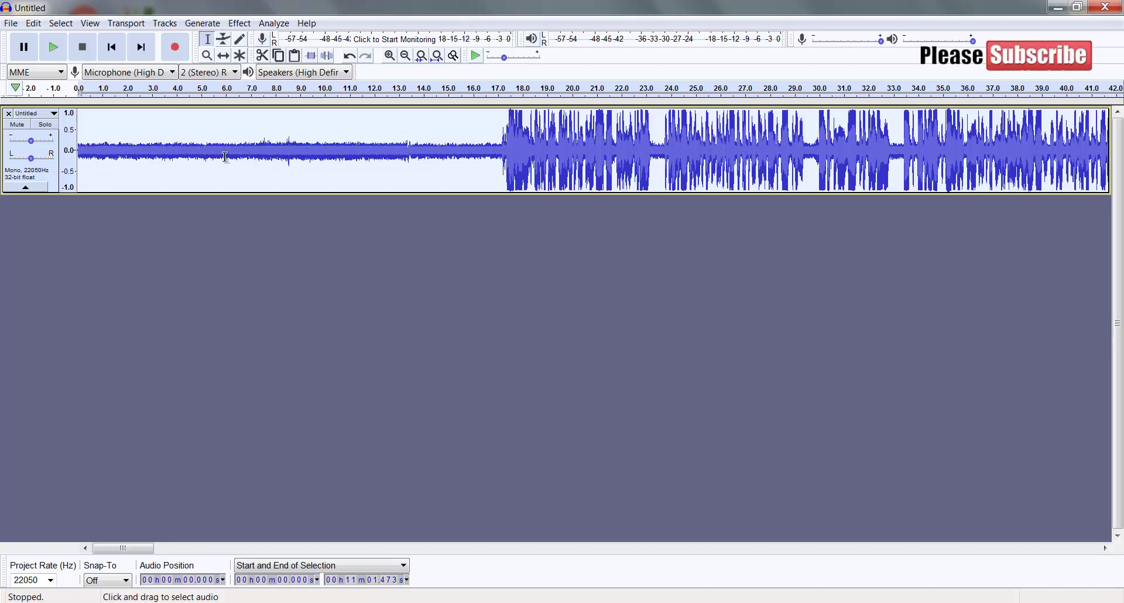
left_click(243, 24)
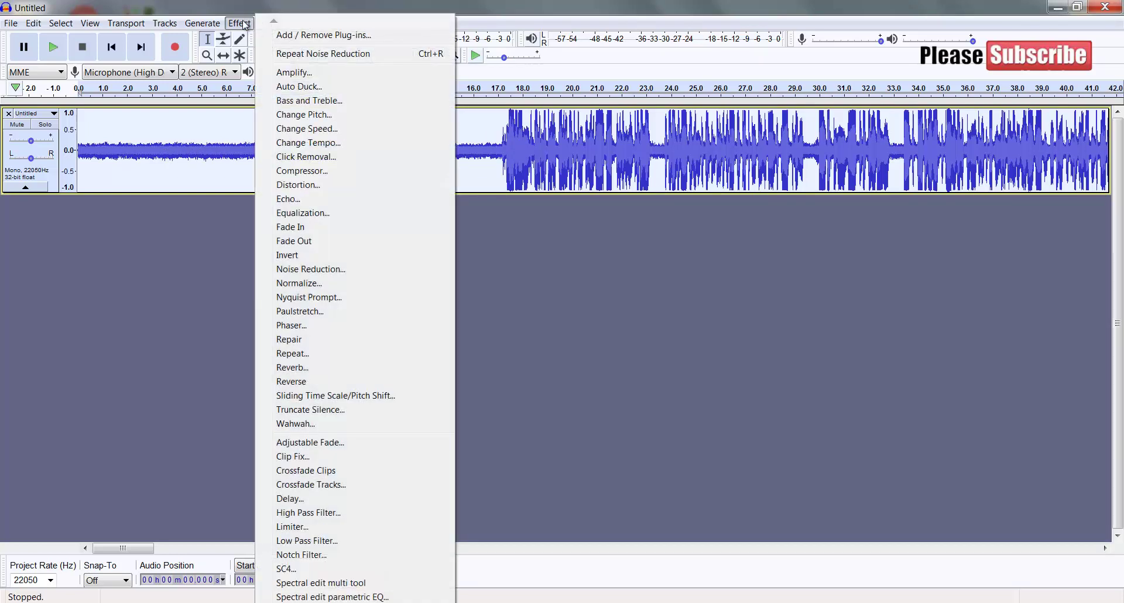
left_click(333, 270)
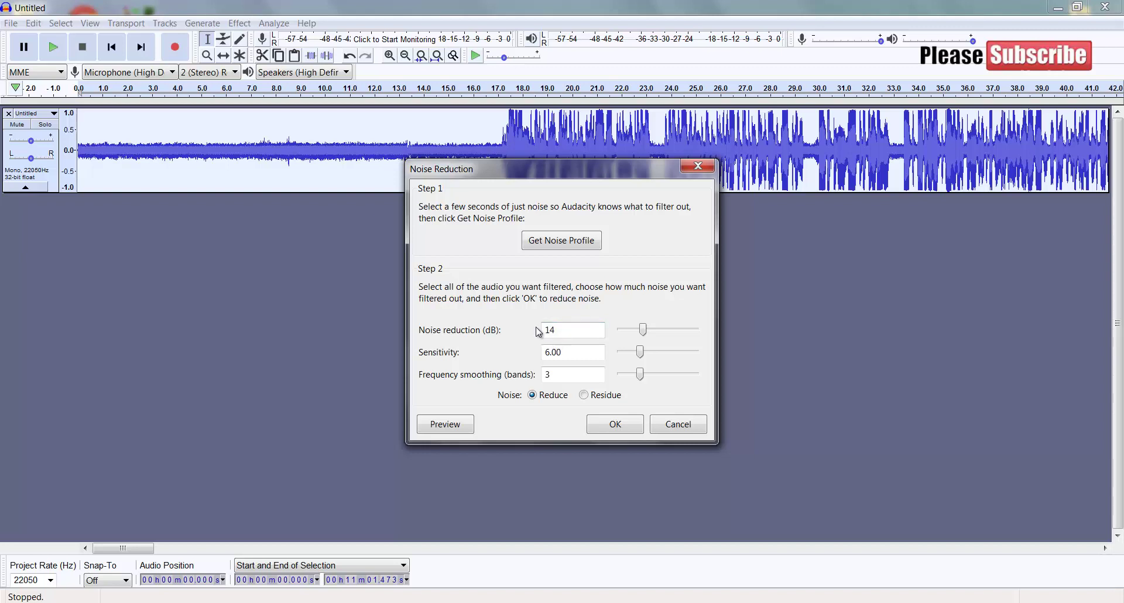
left_click(607, 433)
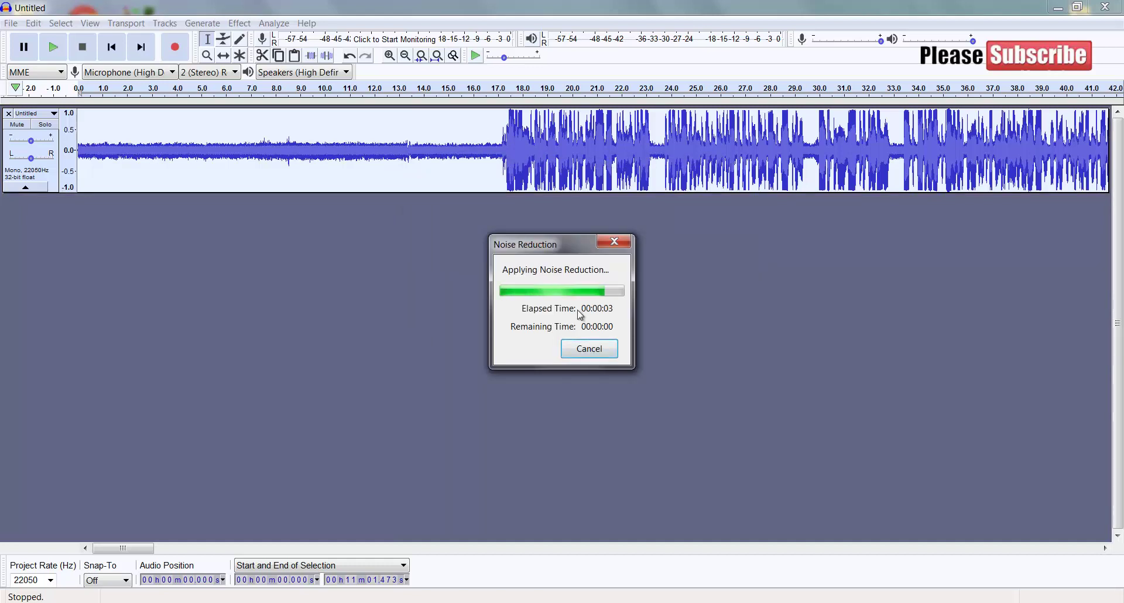
left_click(162, 151)
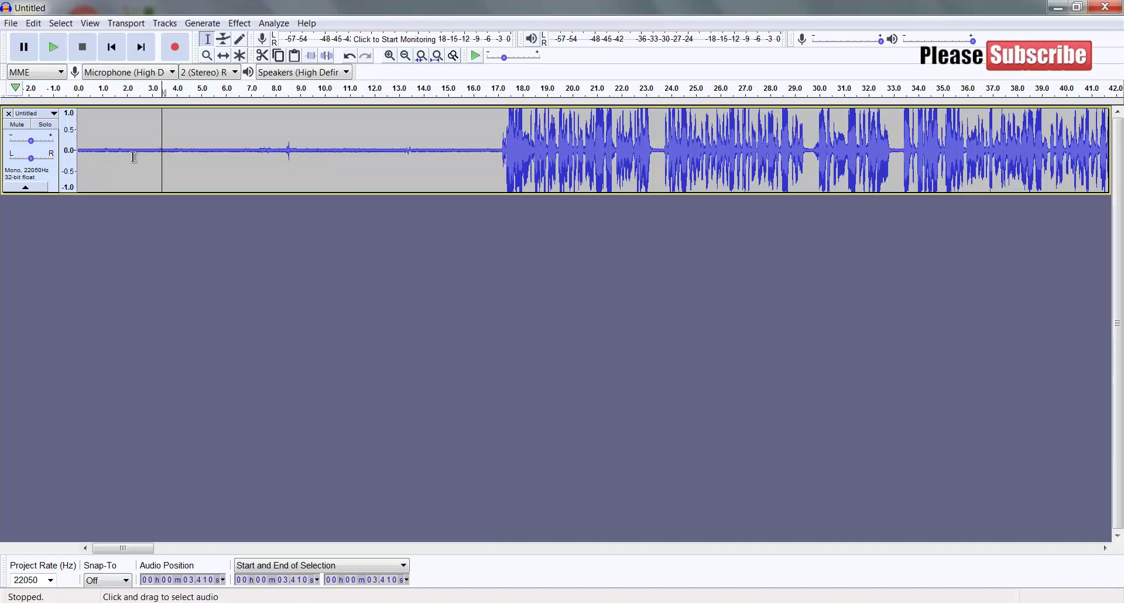
Capture a new noise profile from the remaining noise between about 1.56 and 6.39 seconds.
left_click_drag(117, 155, 237, 155)
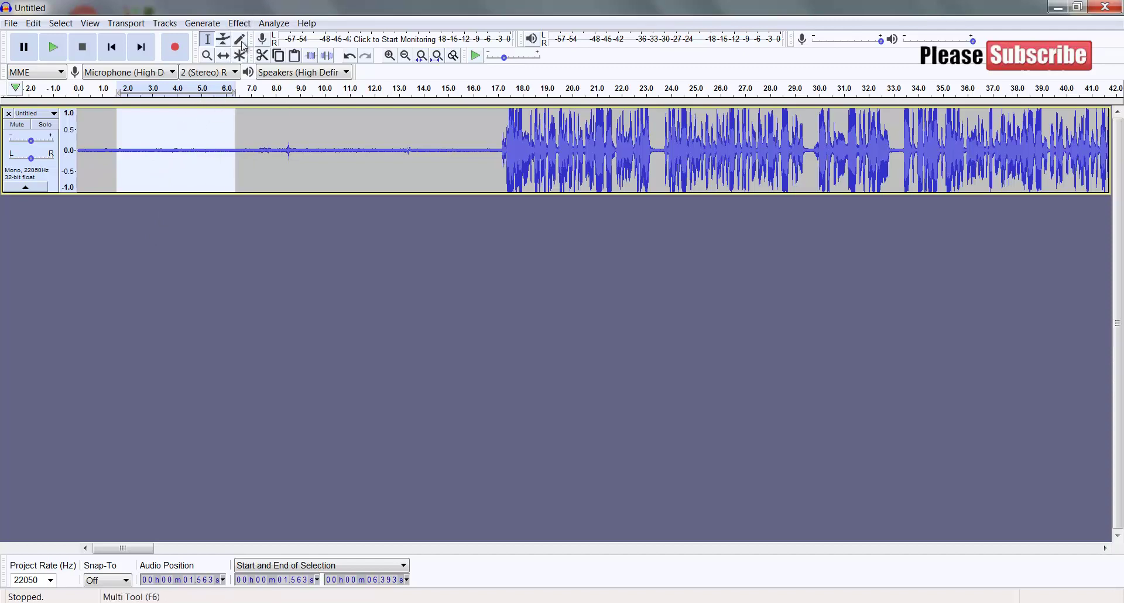
left_click(239, 23)
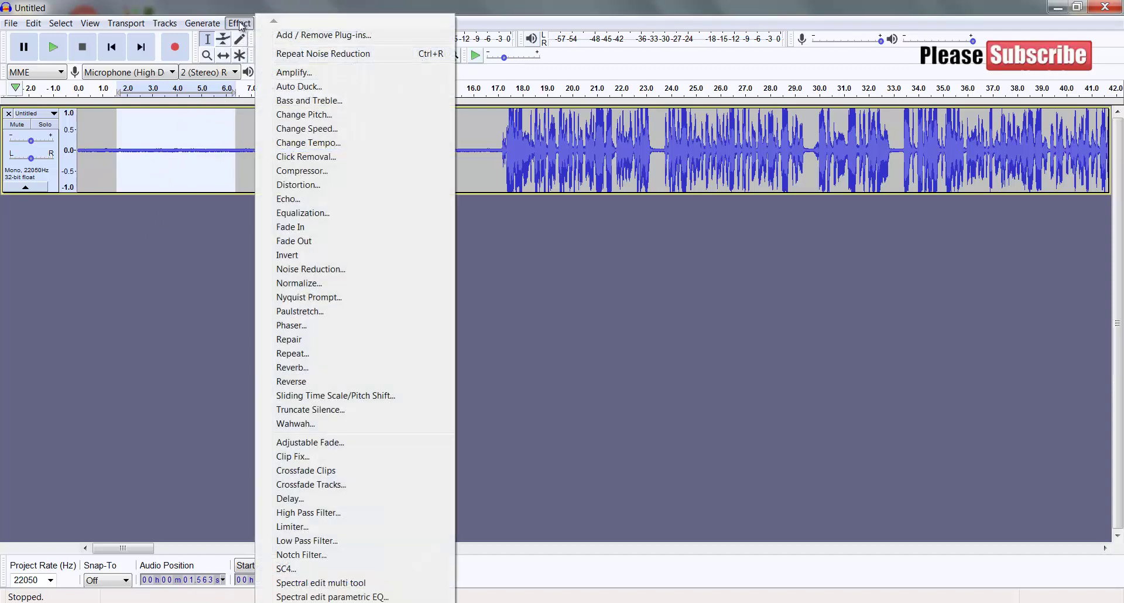
left_click(311, 272)
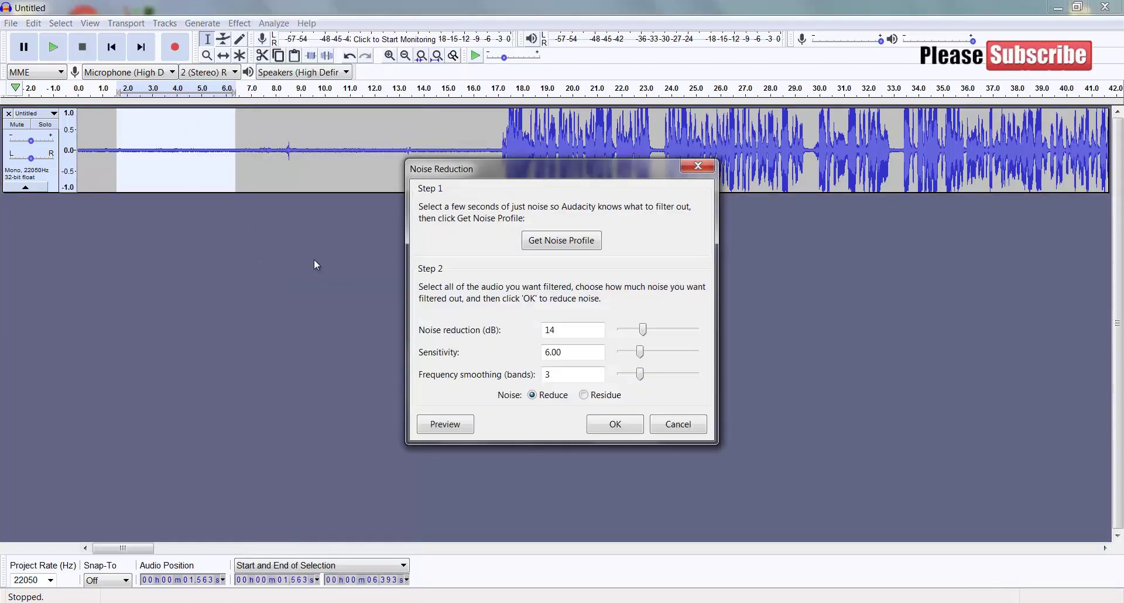
left_click(546, 246)
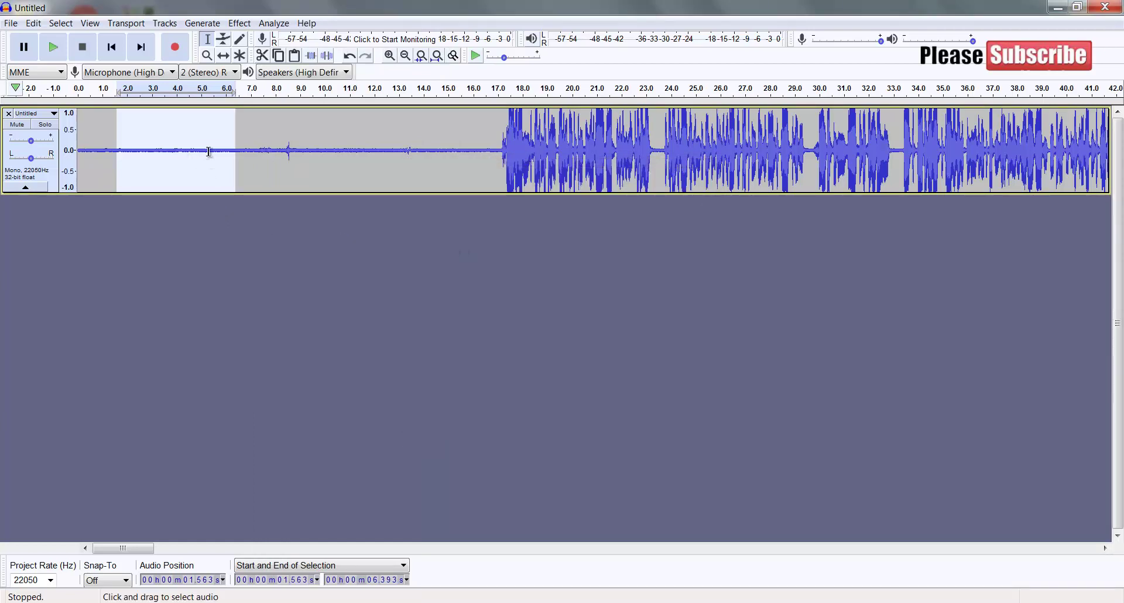
Run a second Noise Reduction pass on the whole track with 14 dB reduction, sensitivity 6.00 and 3 smoothing bands.
double_click(181, 171)
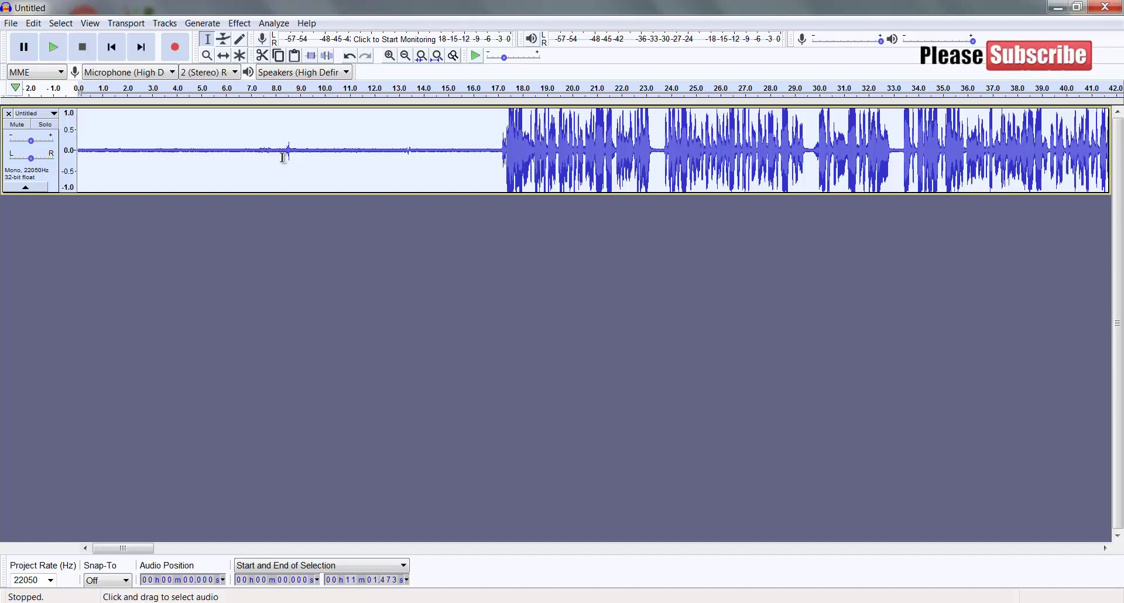
left_click(242, 25)
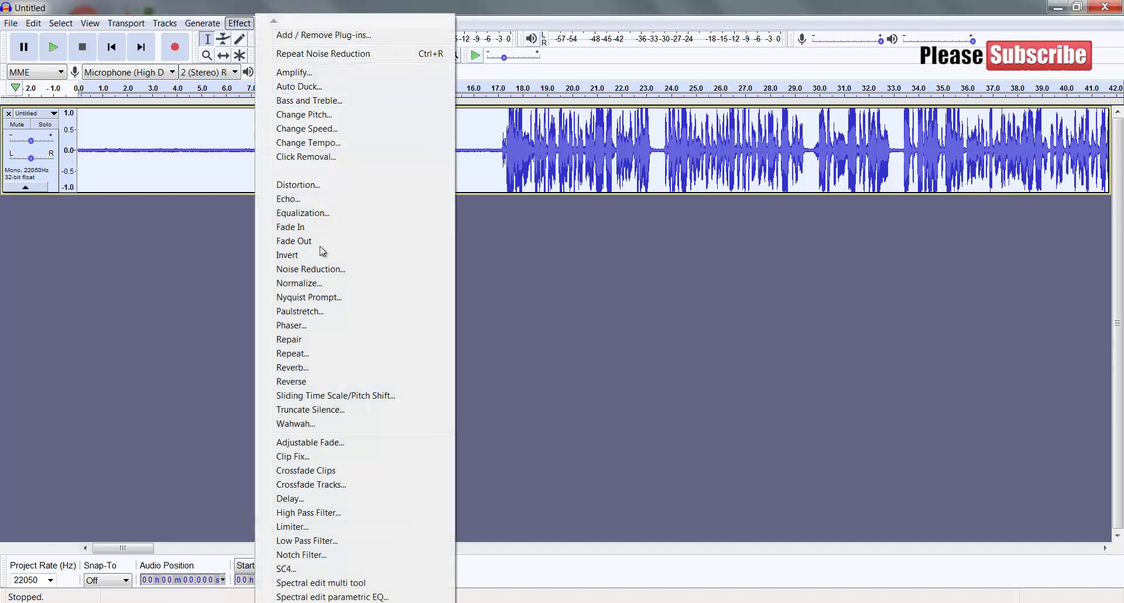
left_click(315, 273)
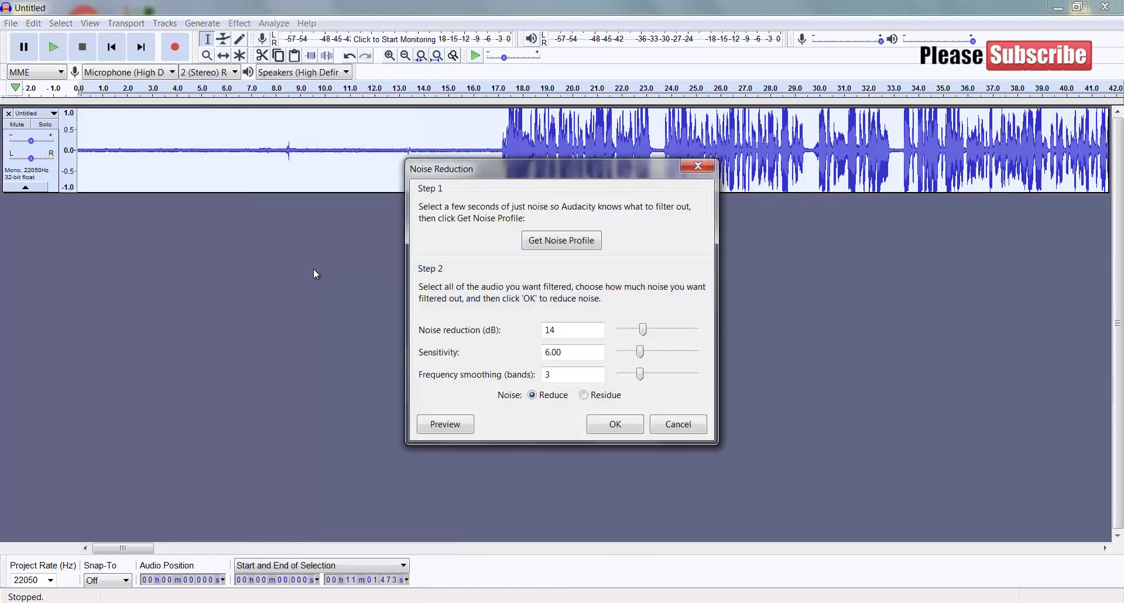
left_click(609, 424)
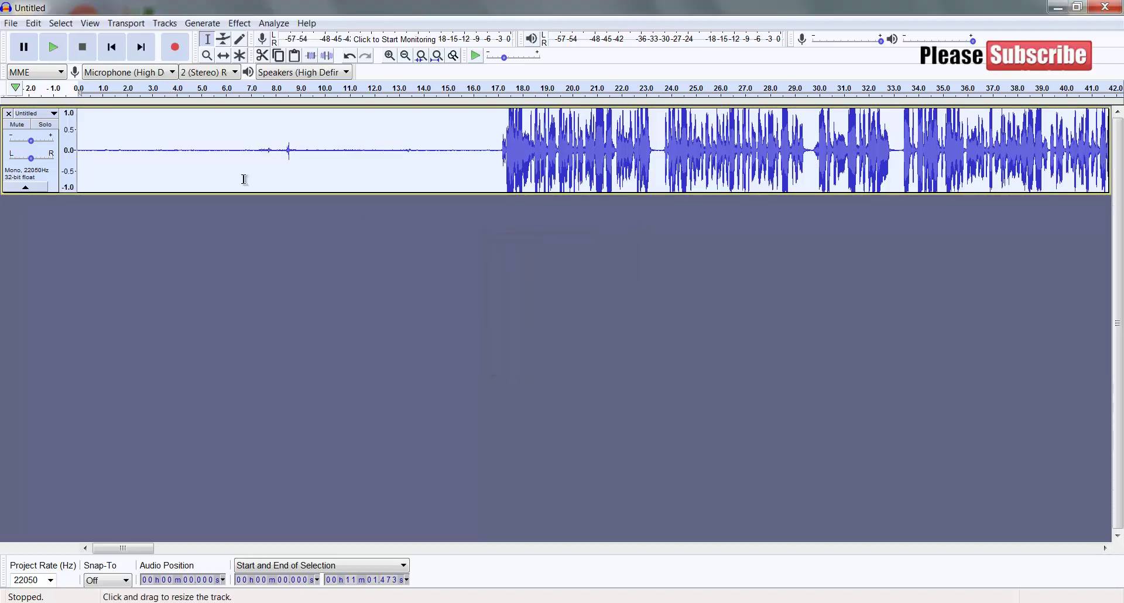
Play the cleaned track from about 2.6 seconds to check the quiet opening for remaining noise.
left_click(143, 156)
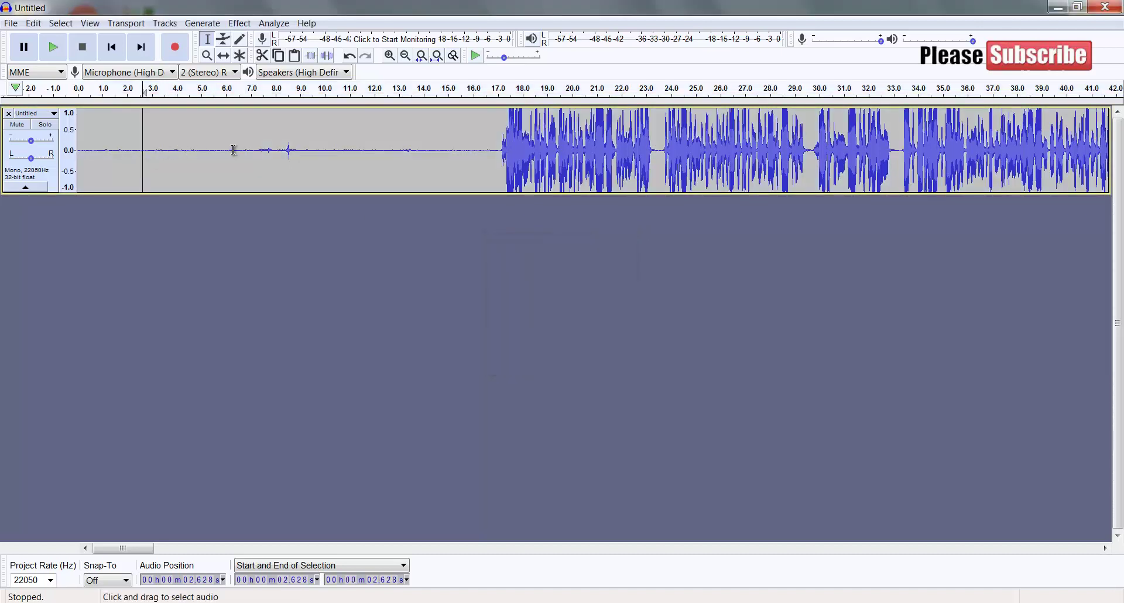
left_click(56, 48)
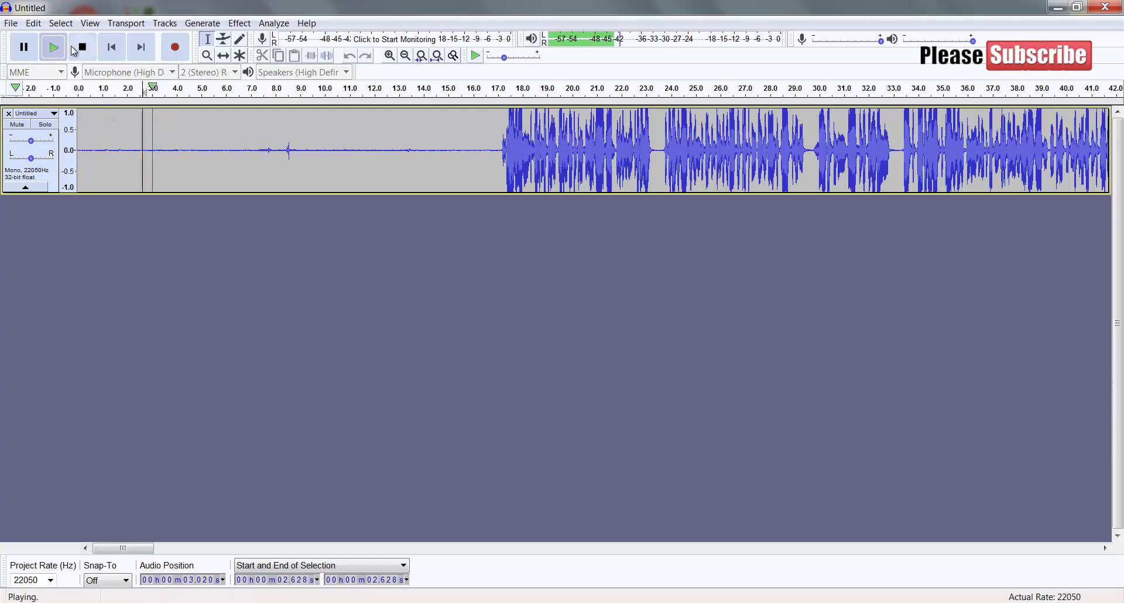
Stop playback and highlight the quiet opening from about 1.07 to 5.92 seconds to inspect it, then clear the selection.
left_click(77, 49)
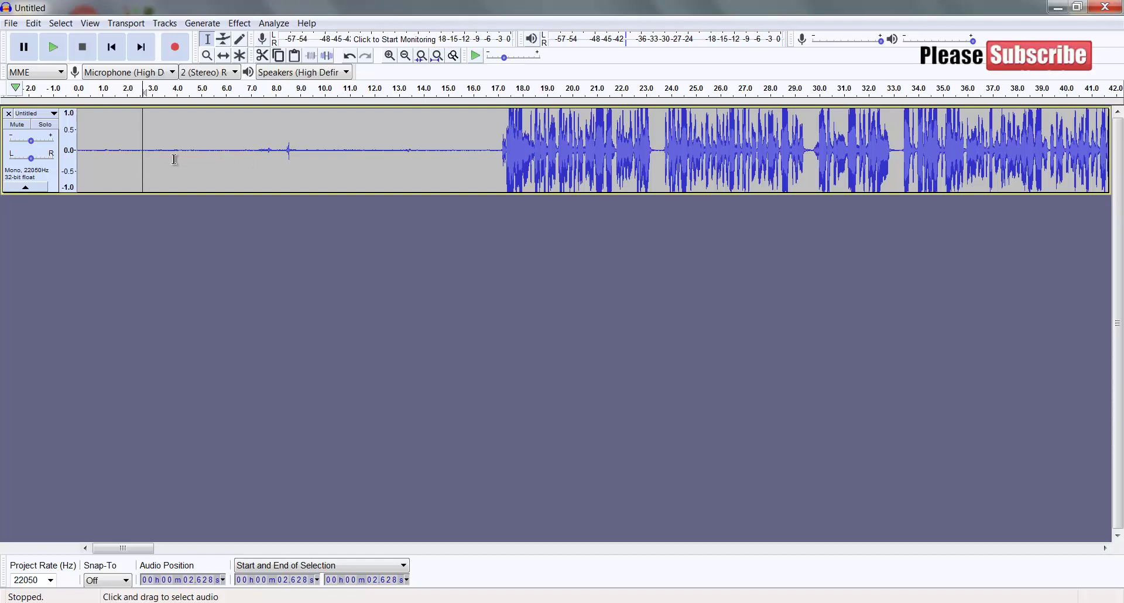
left_click_drag(105, 149, 228, 156)
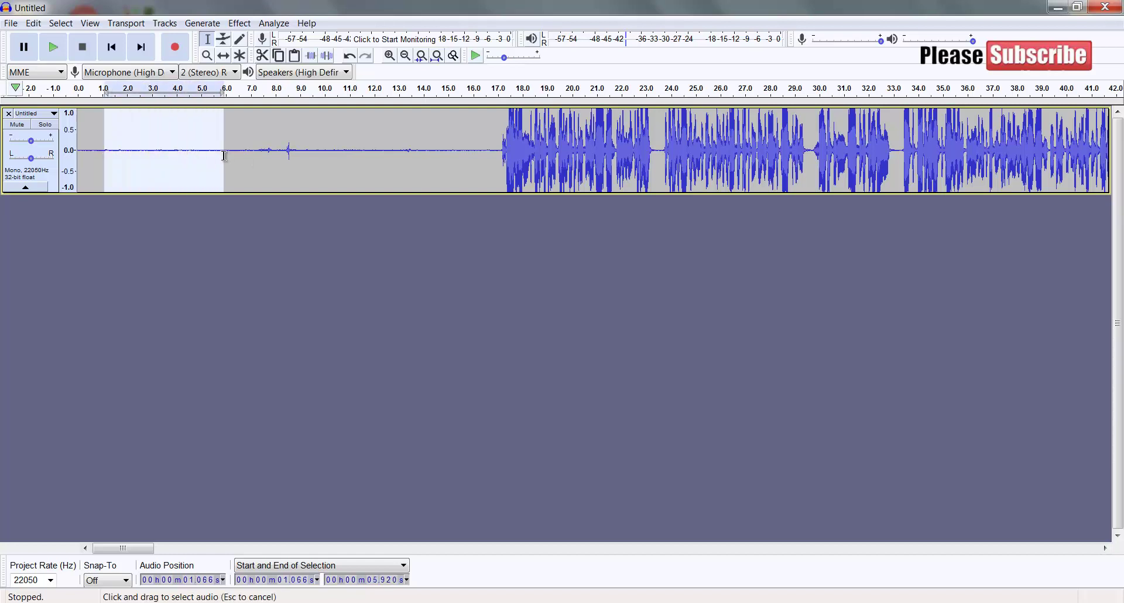
left_click(294, 157)
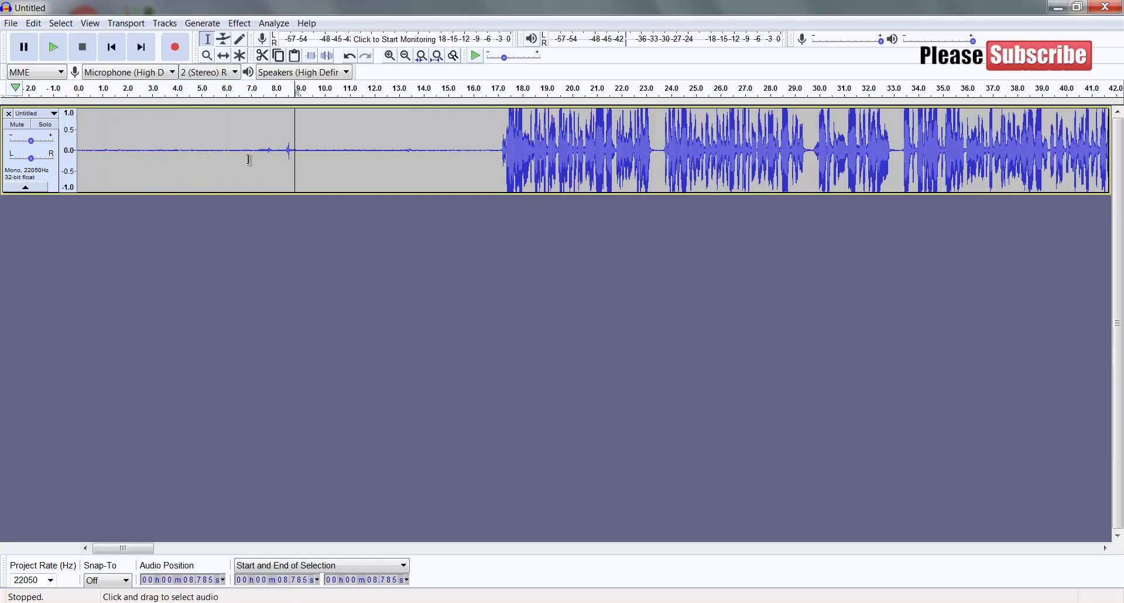
Export the cleaned audio to drive F: as a 16-bit PCM WAV file named new, leaving all metadata tags empty.
left_click(17, 26)
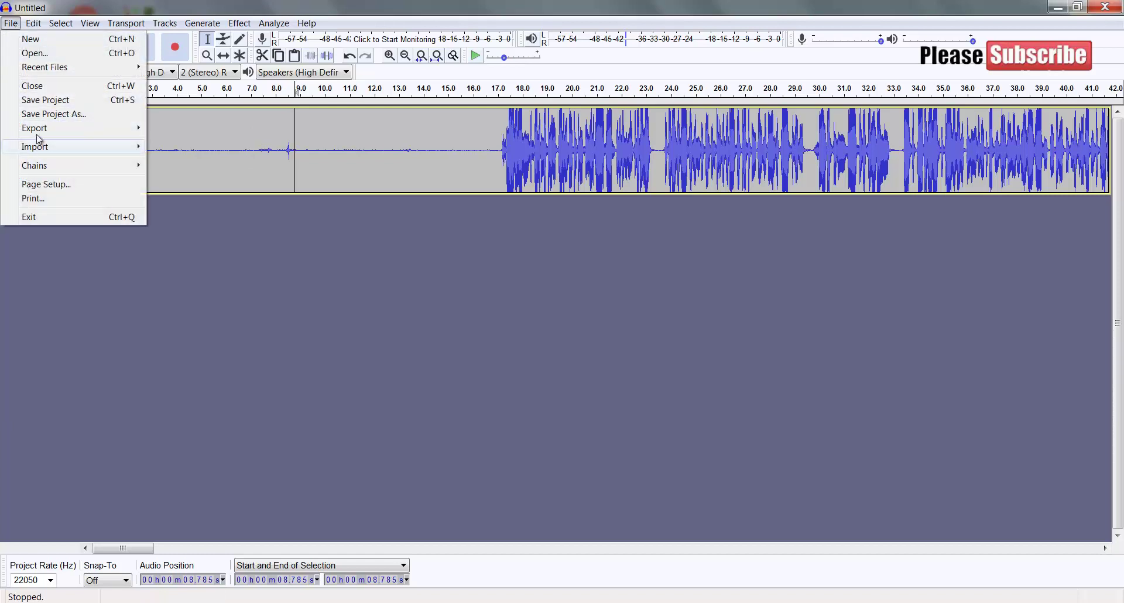
mouse_move(43, 136)
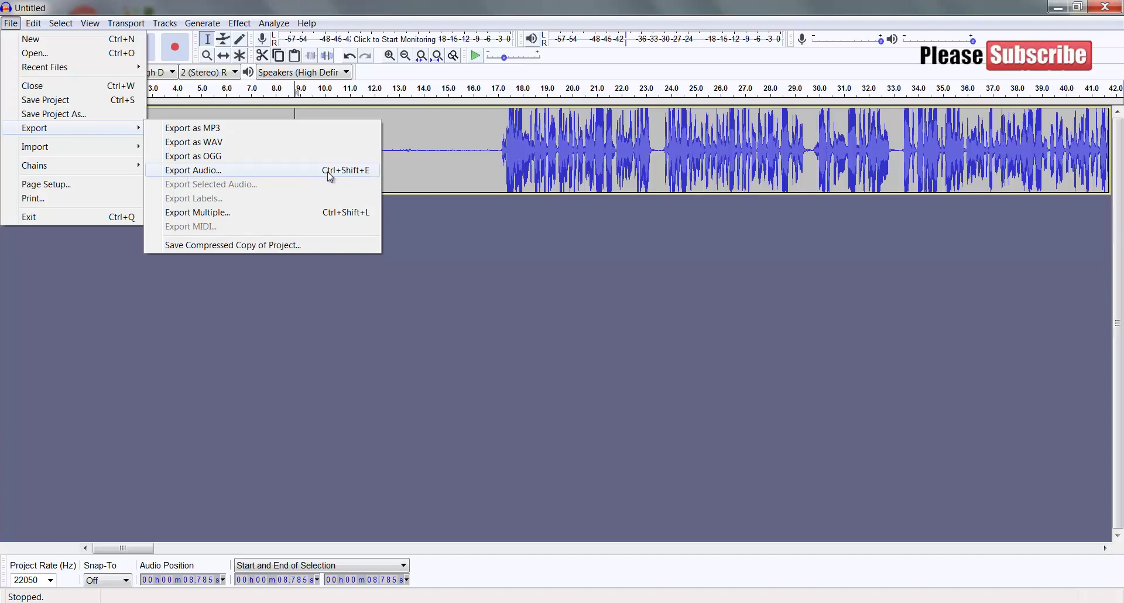
left_click(348, 177)
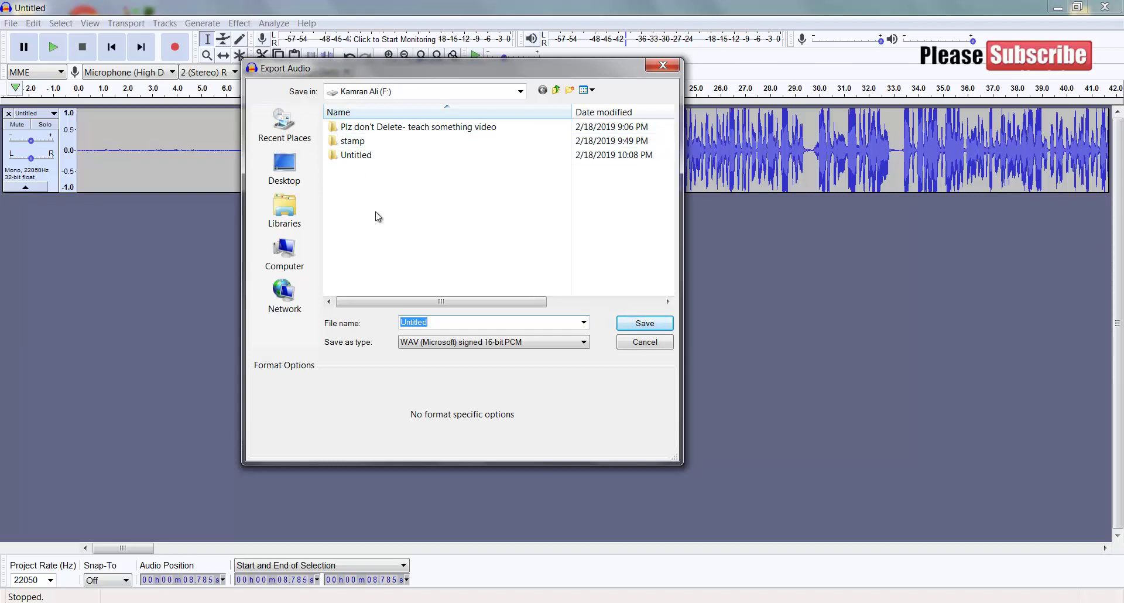
type("new")
left_click(651, 323)
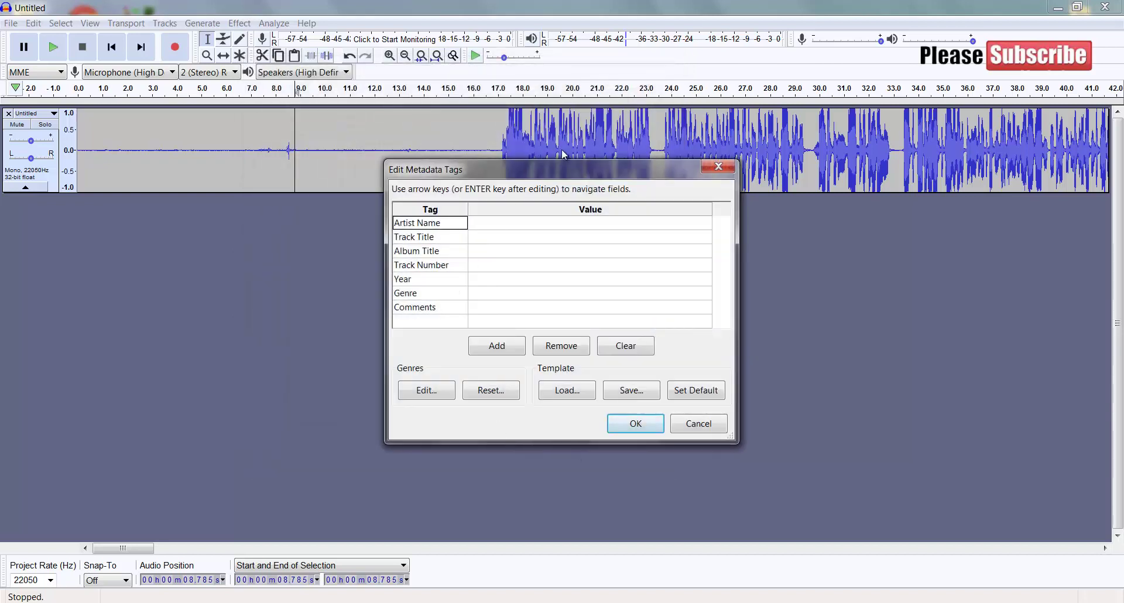
left_click_drag(555, 174, 534, 133)
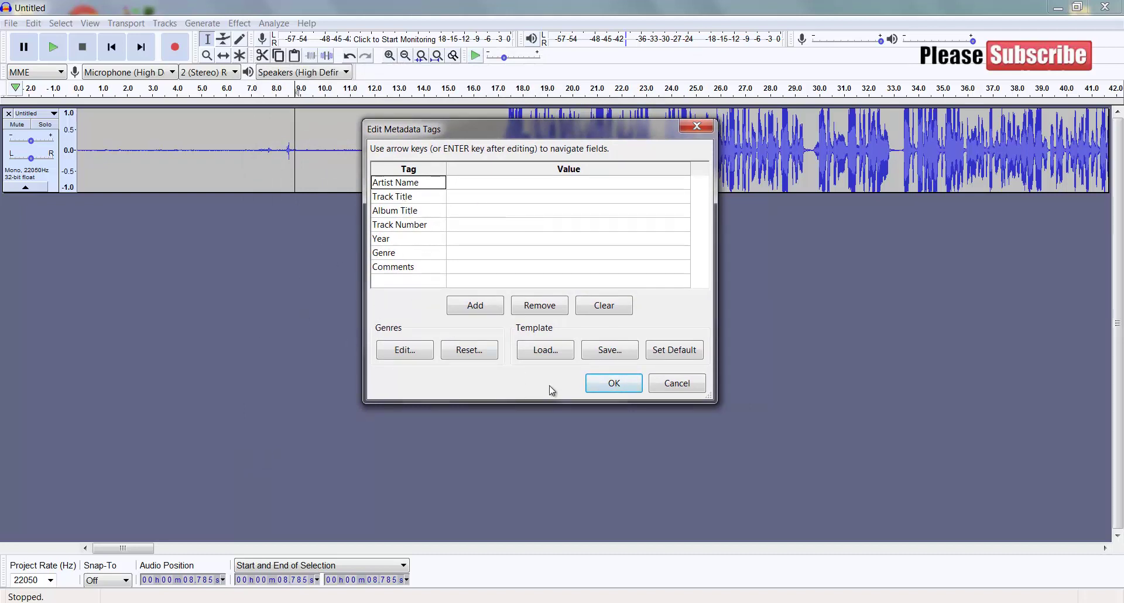
left_click(613, 384)
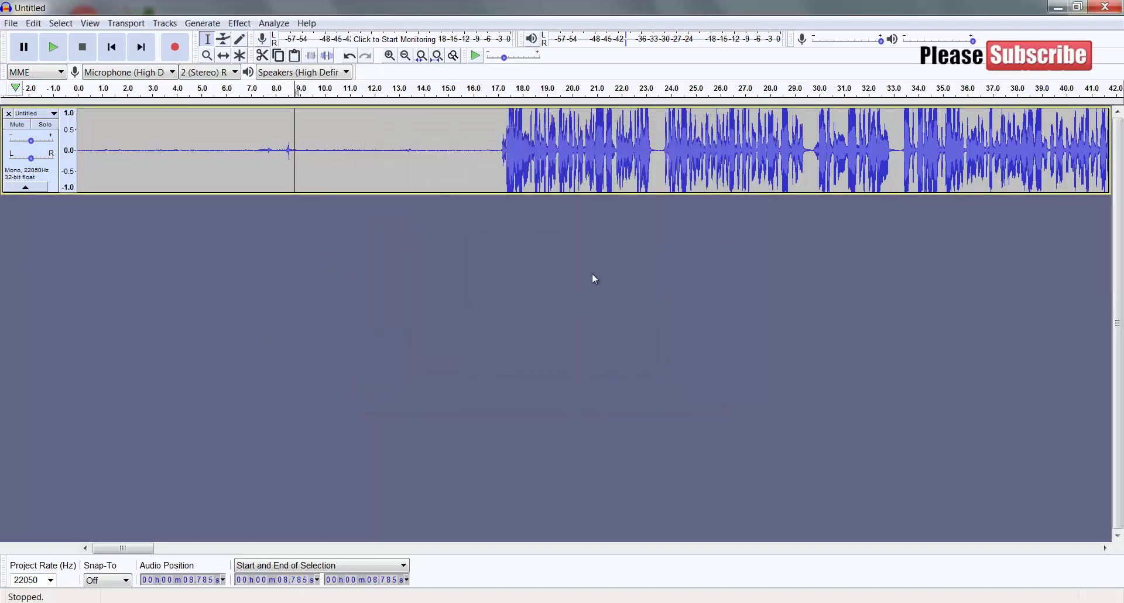
Close Audacity without saving the project.
left_click(1106, 6)
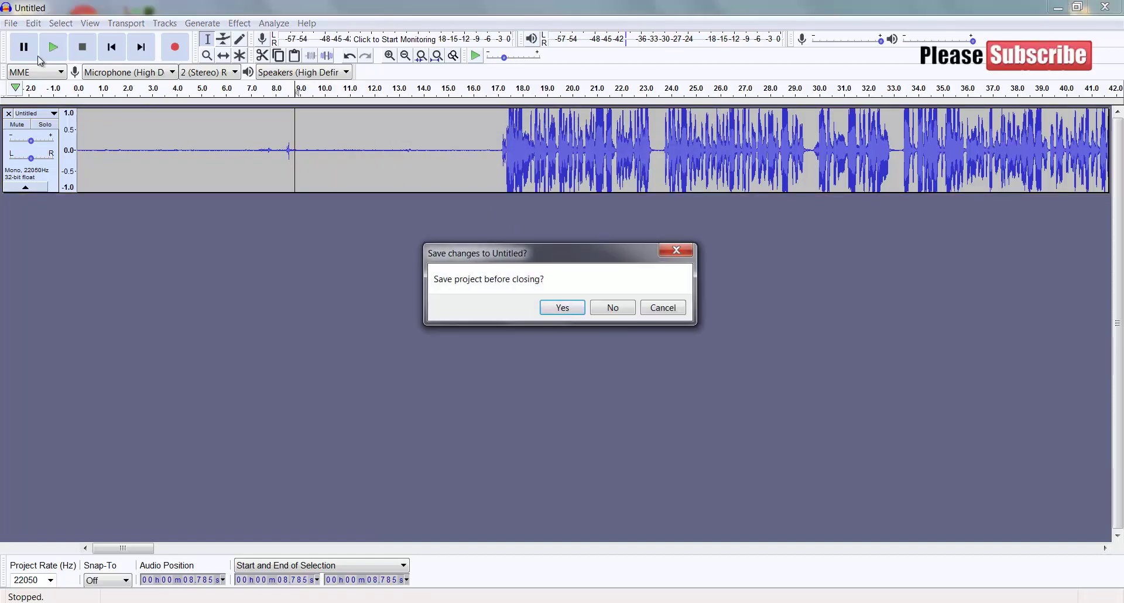
left_click(609, 306)
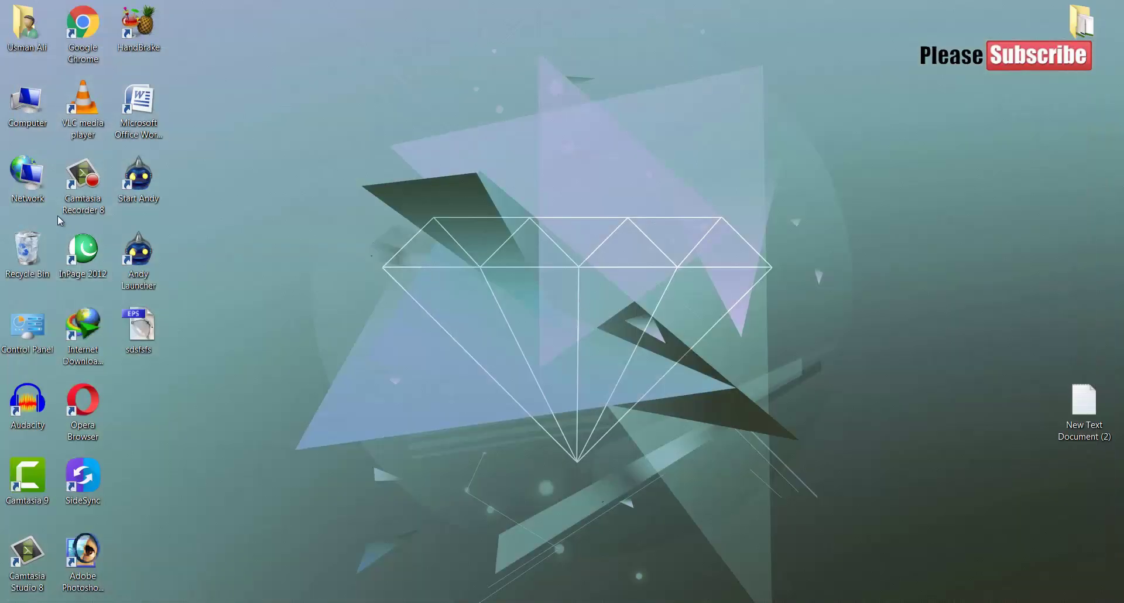
Open drive F: in Windows Explorer and select the exported audio file new to check it.
double_click(23, 104)
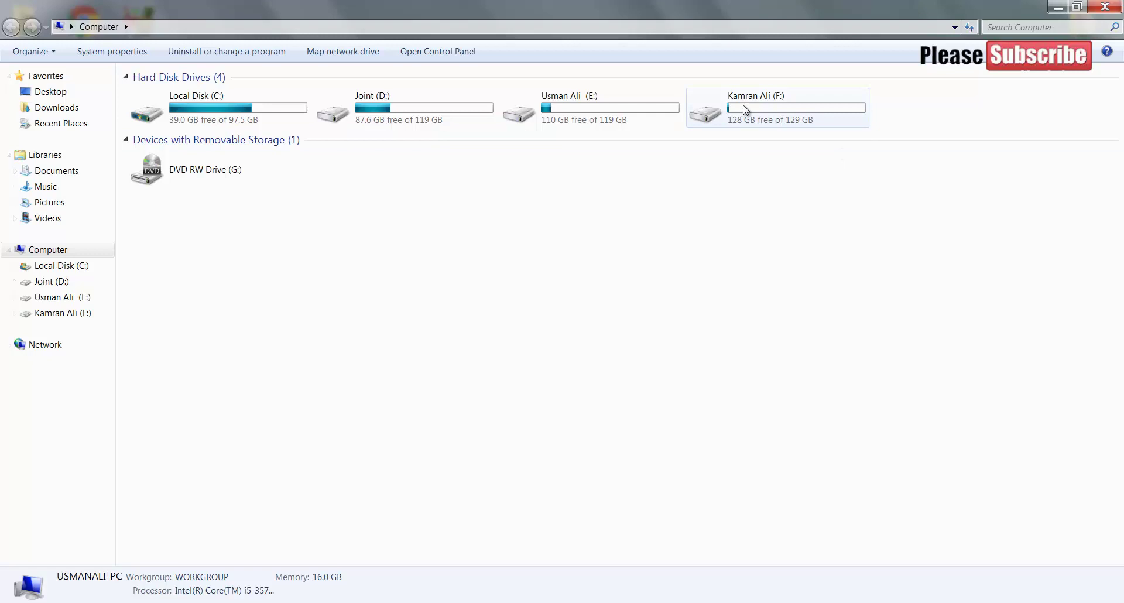
double_click(746, 109)
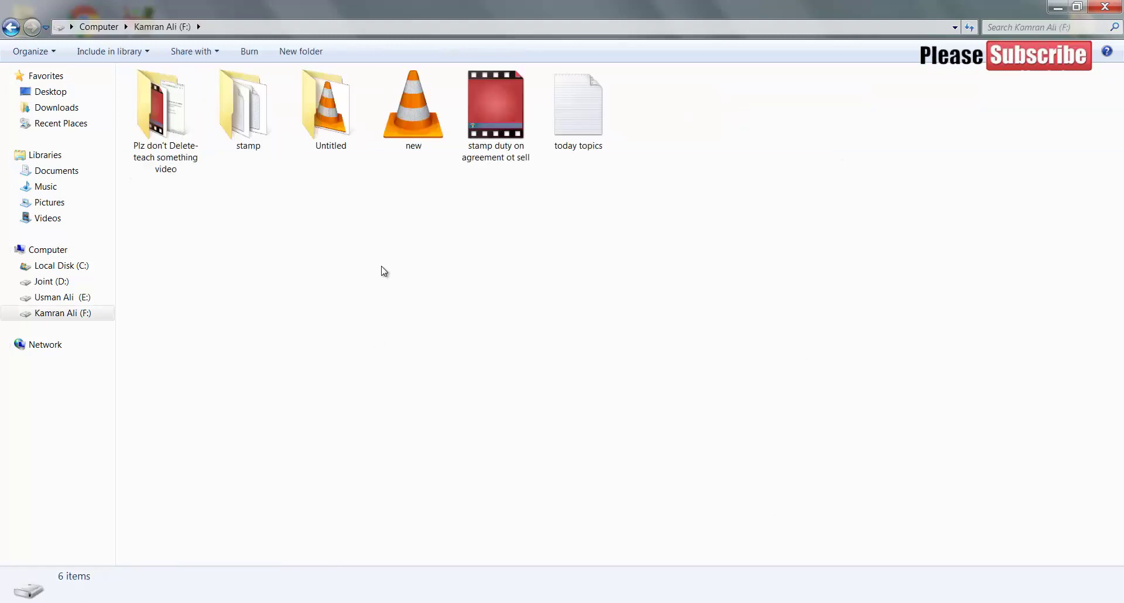
left_click_drag(404, 217, 410, 118)
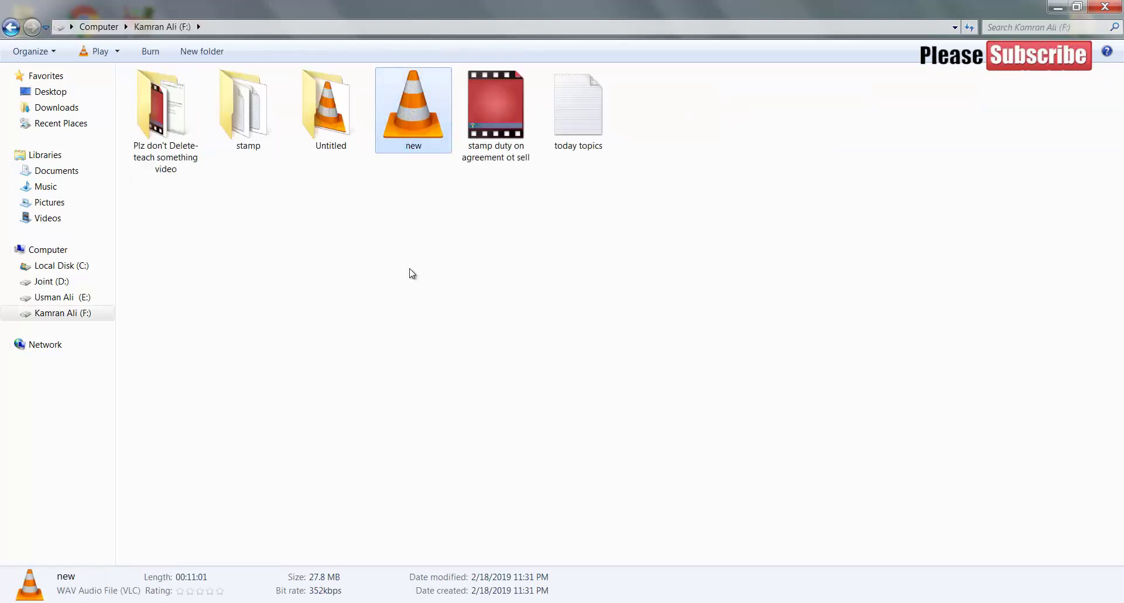
left_click_drag(411, 270, 422, 141)
left_click_drag(426, 233, 418, 130)
left_click_drag(409, 248, 423, 104)
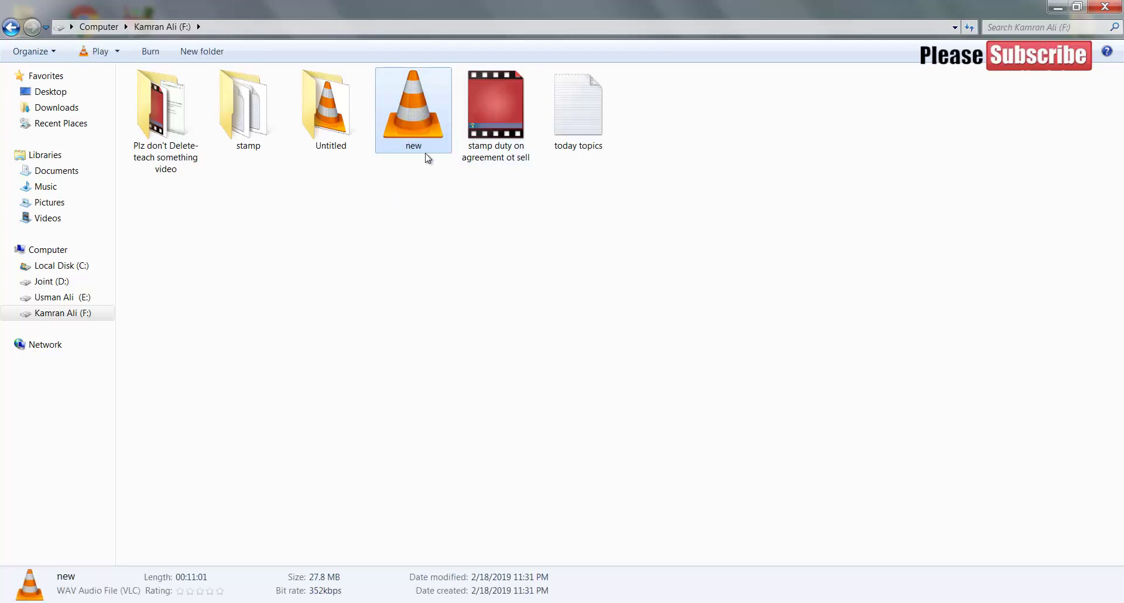